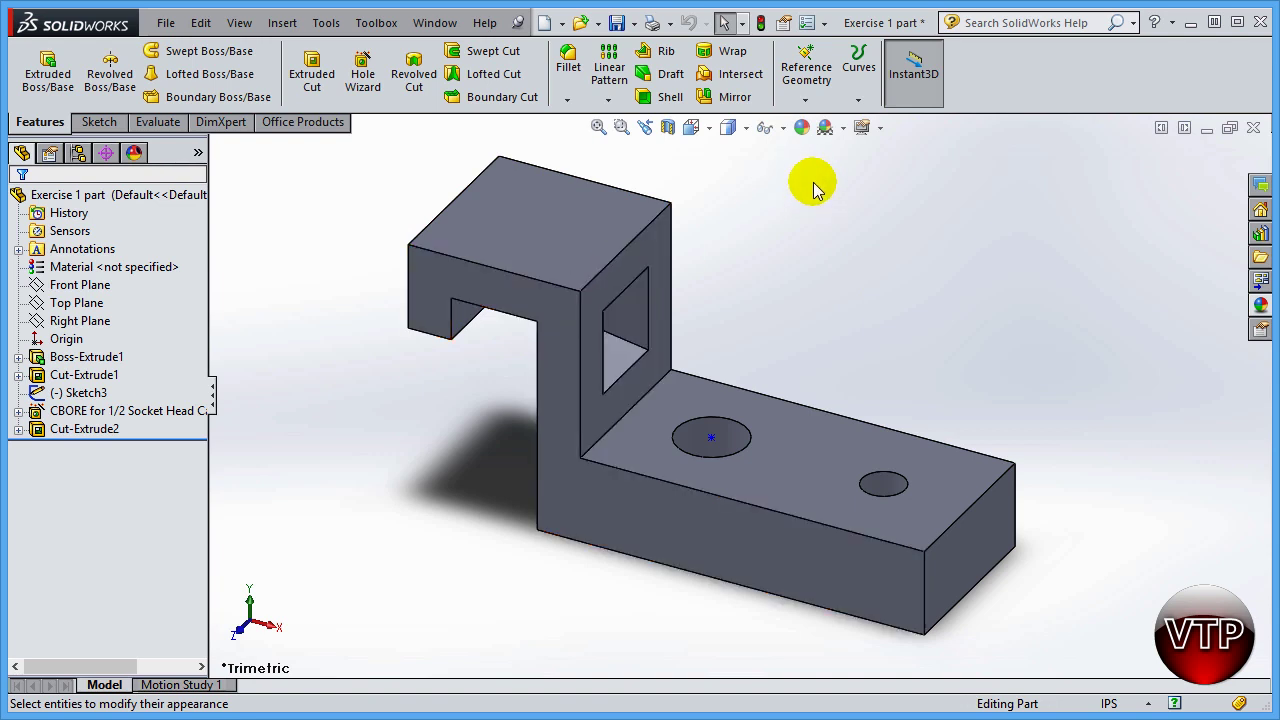
Step: Open the appearance editor and library, cancel without changes, then select Boss-Extrude1
left_click(800, 133)
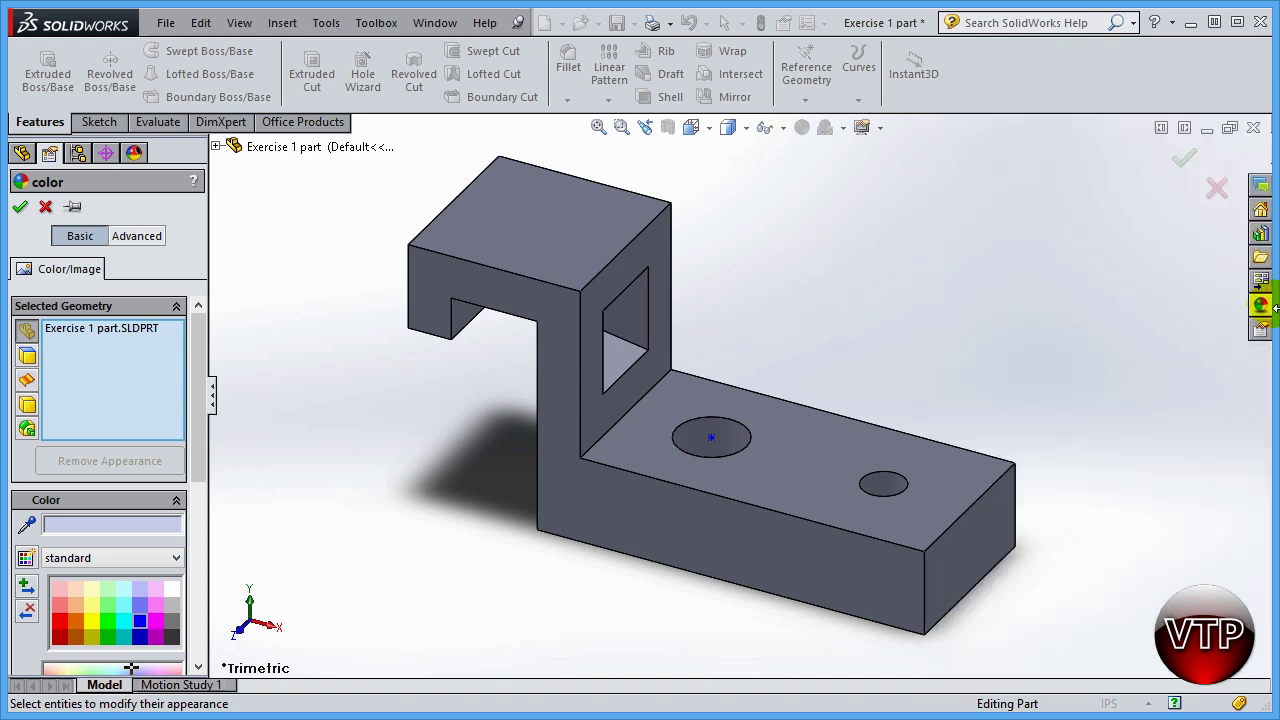
left_click(1262, 306)
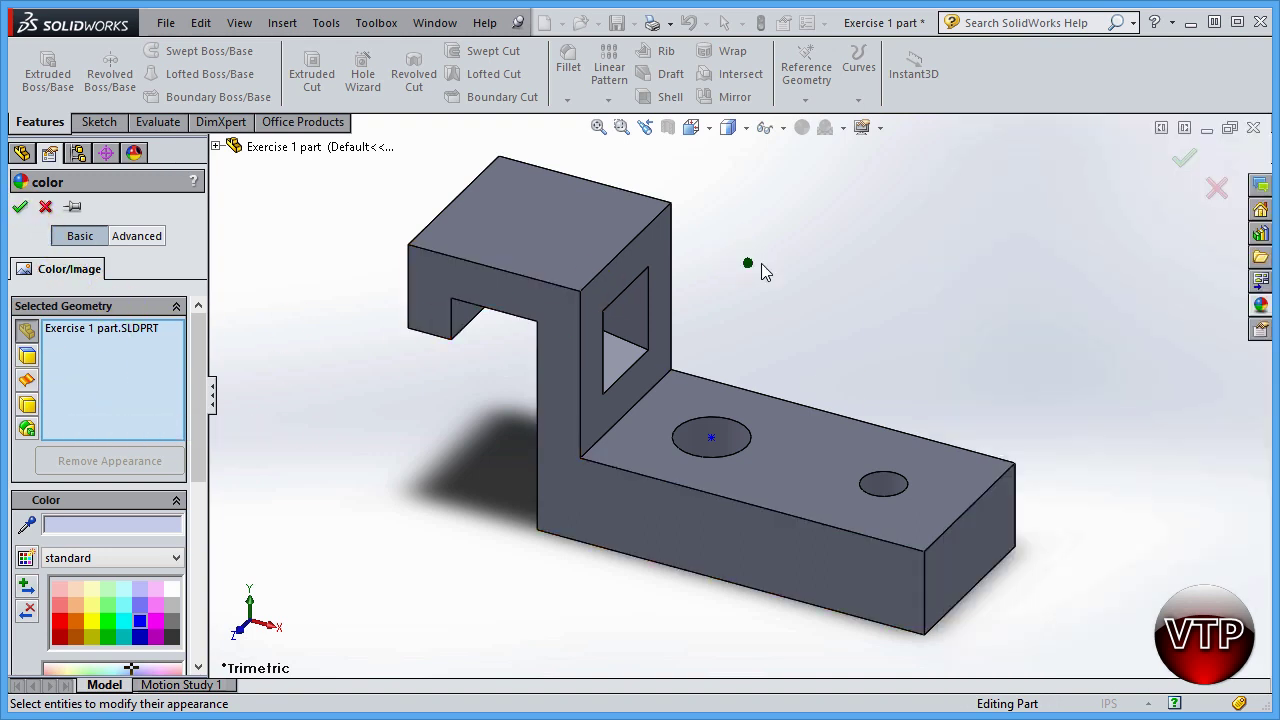
left_click(1217, 188)
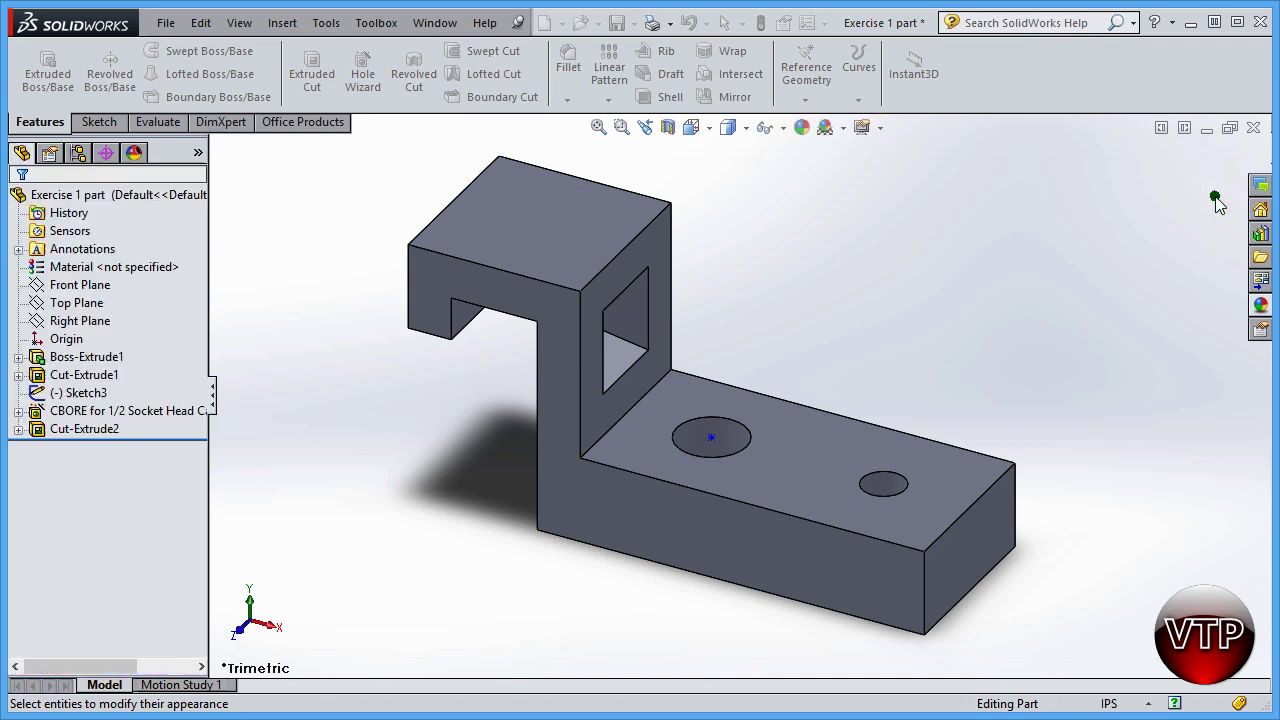
left_click(561, 332)
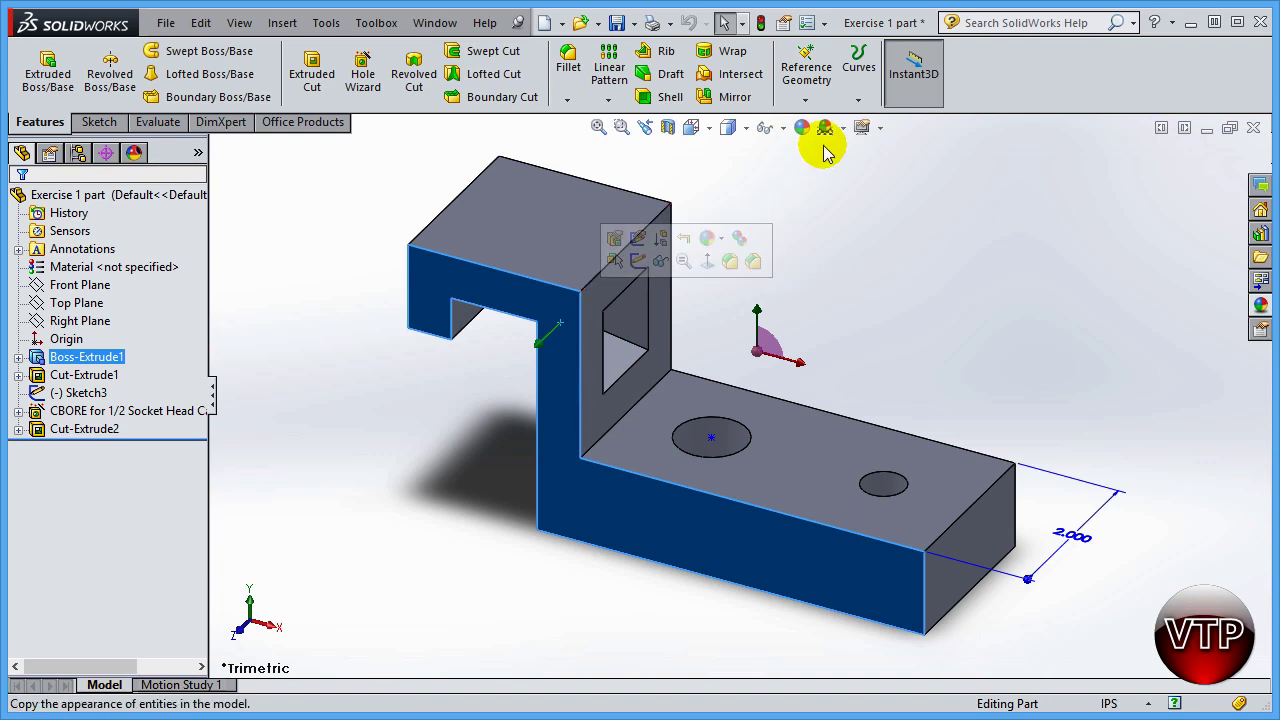
Step: Apply the Courtyard Background scene, orbit to view it, then switch to Plain White
left_click(848, 176)
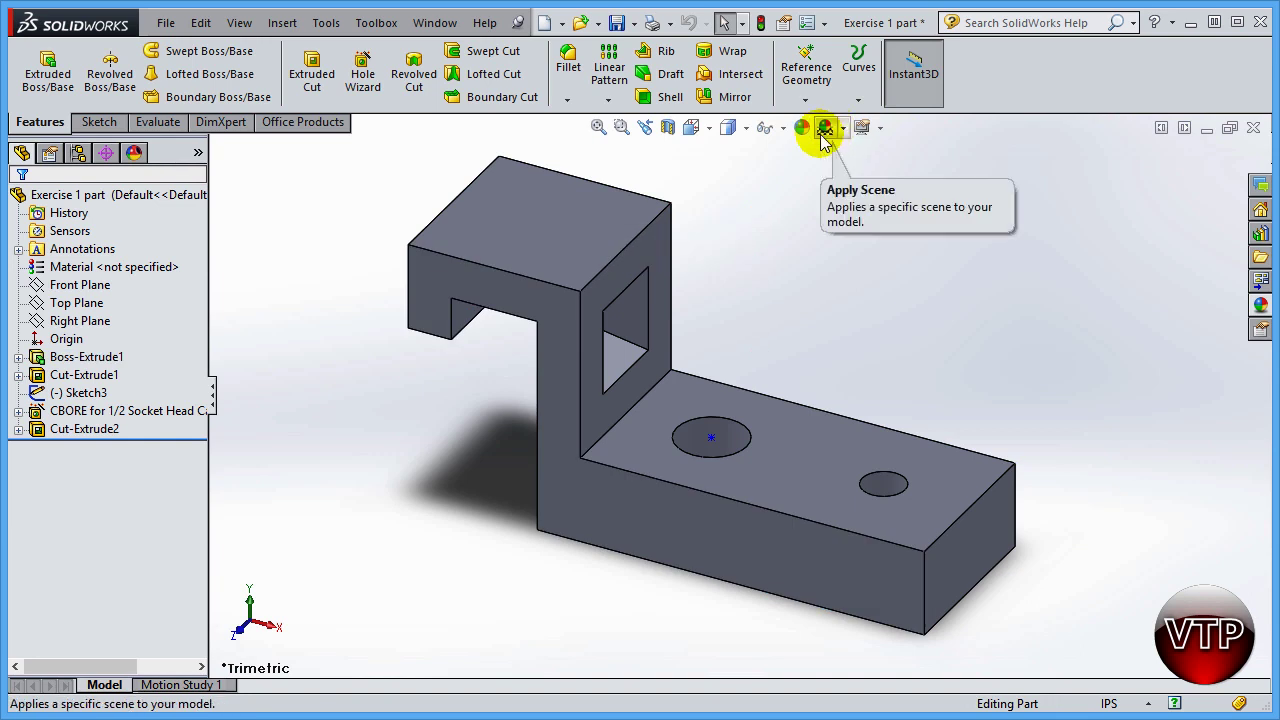
left_click(843, 128)
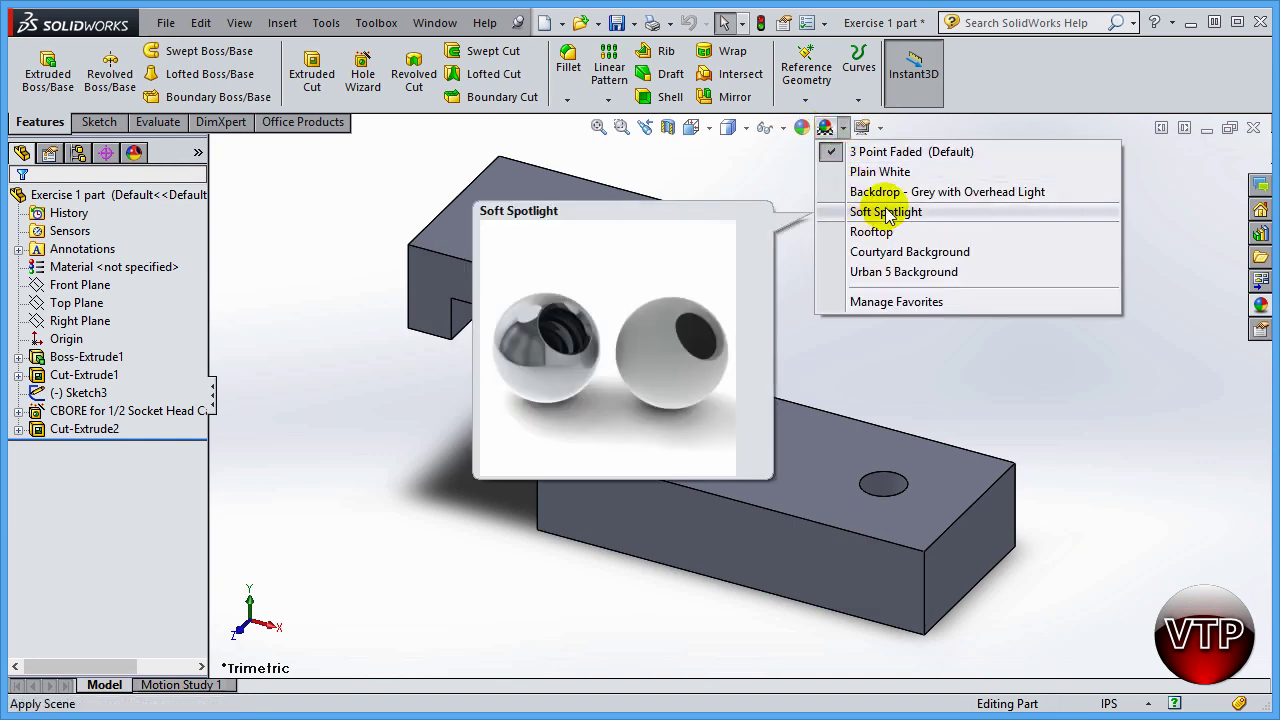
left_click(885, 255)
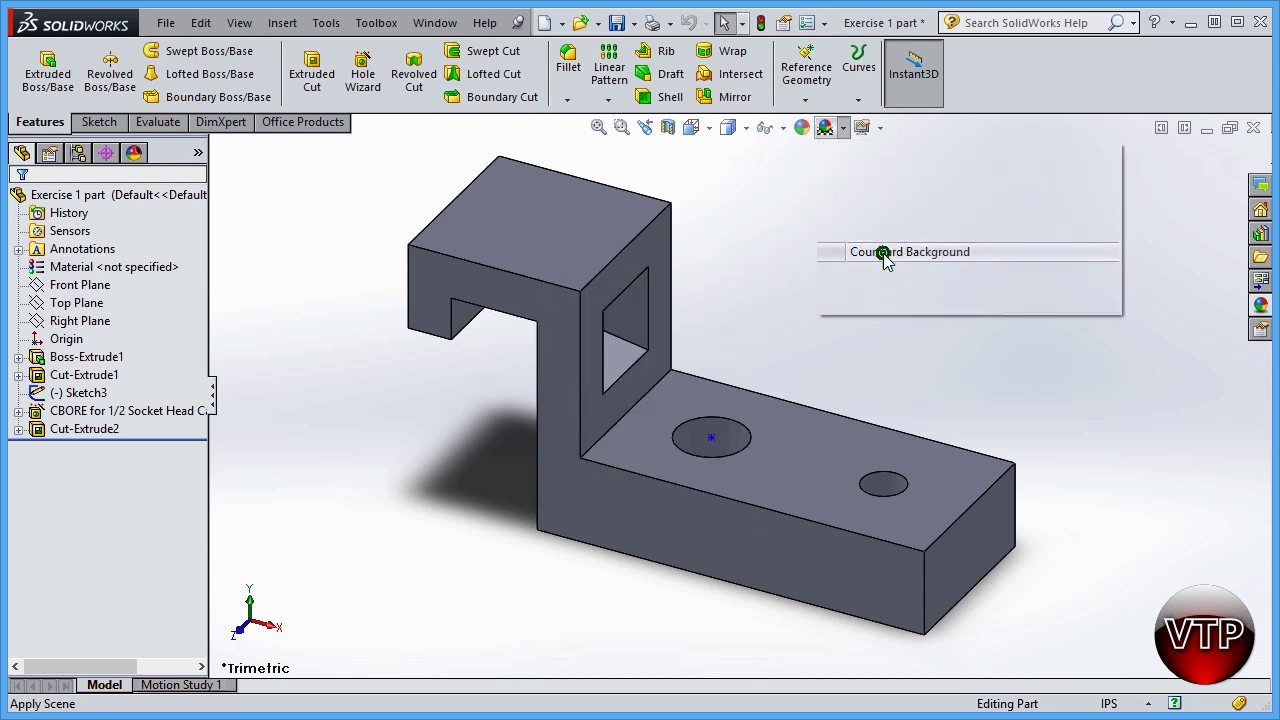
middle_click_drag(837, 351, 821, 295)
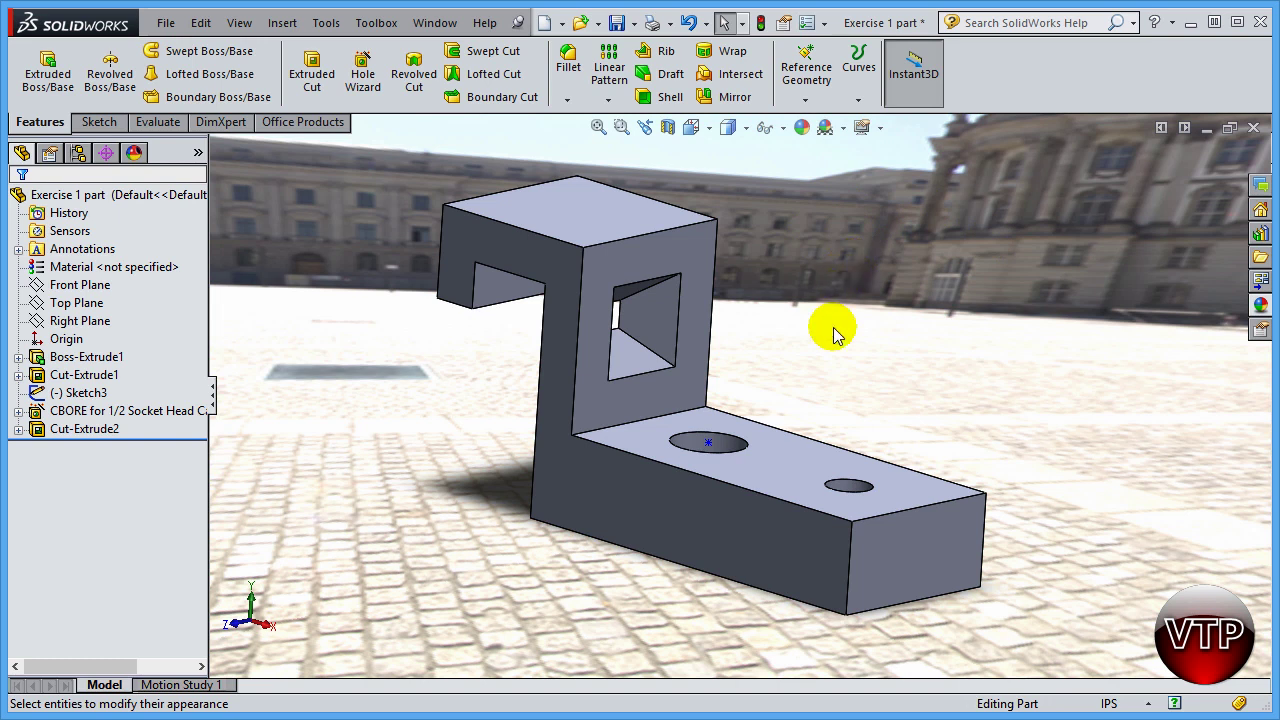
left_click(843, 127)
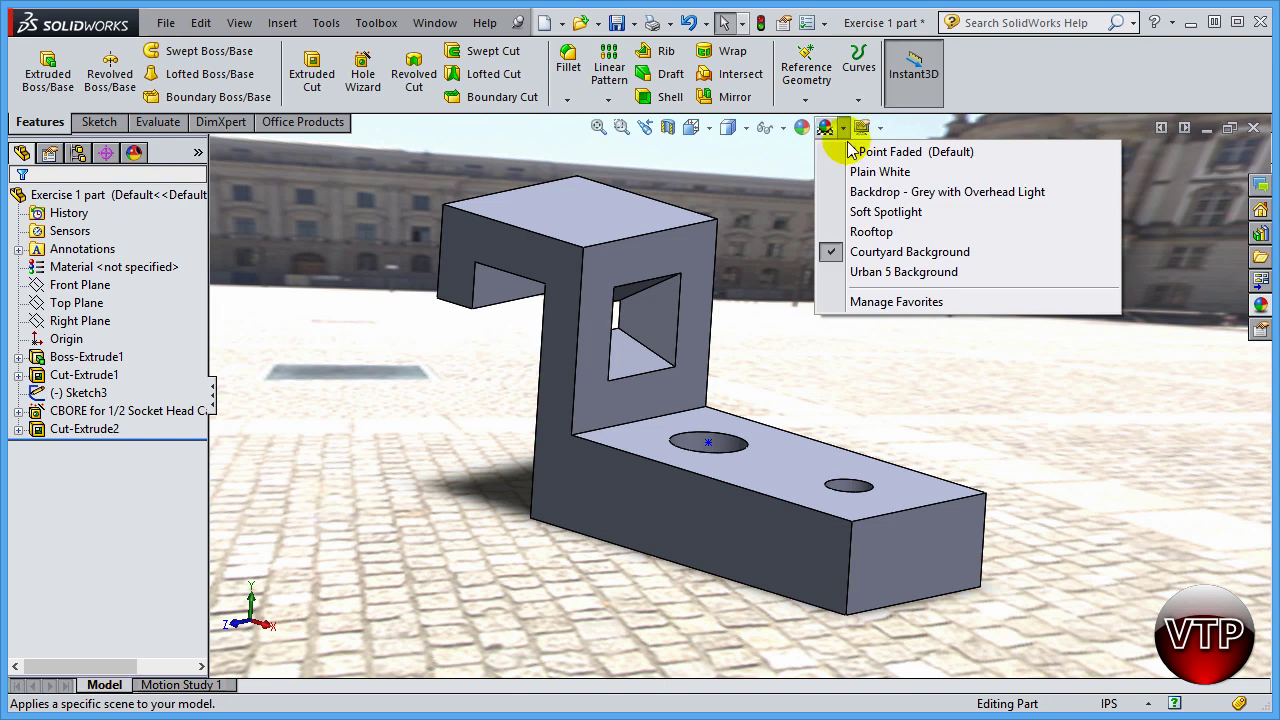
left_click(889, 171)
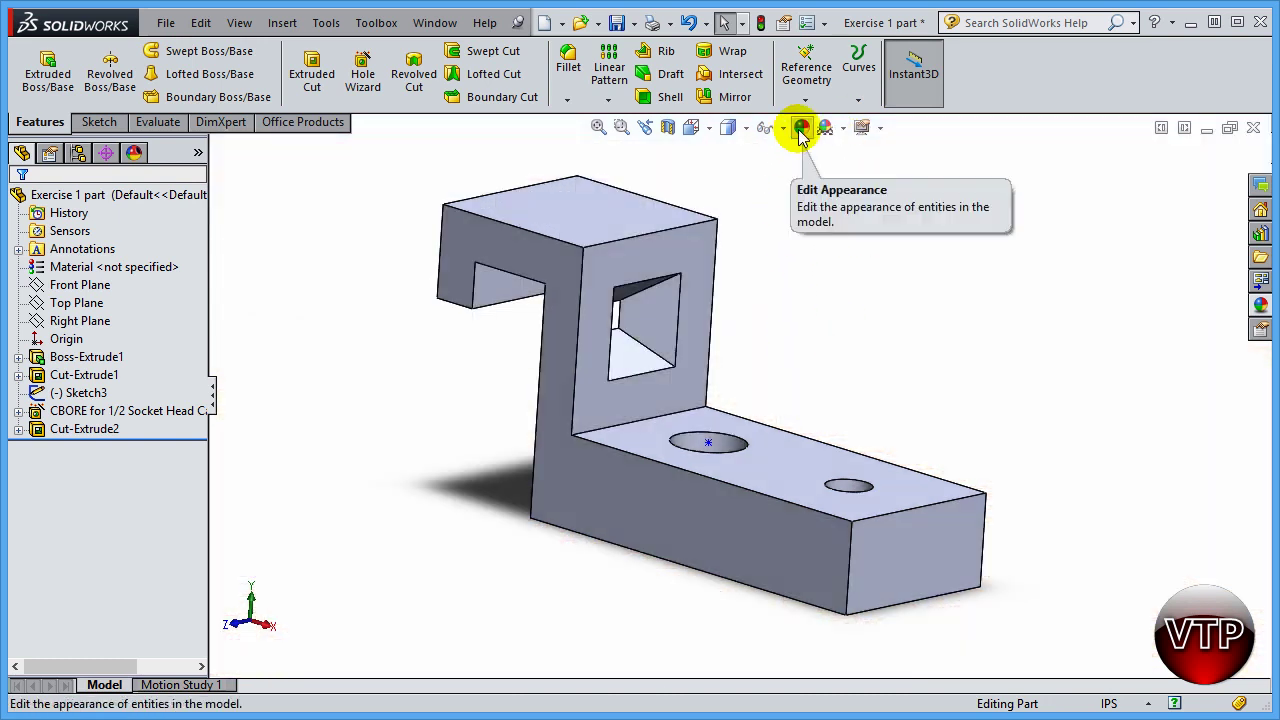
left_click(561, 259)
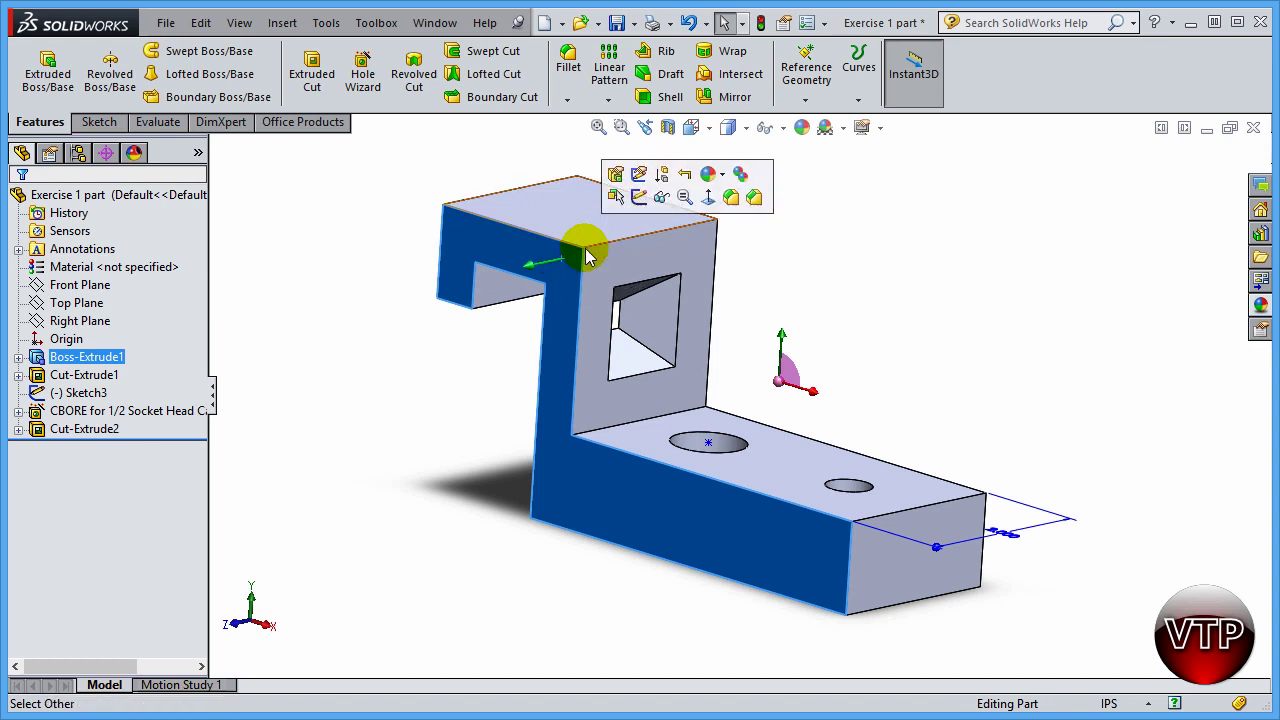
left_click(723, 180)
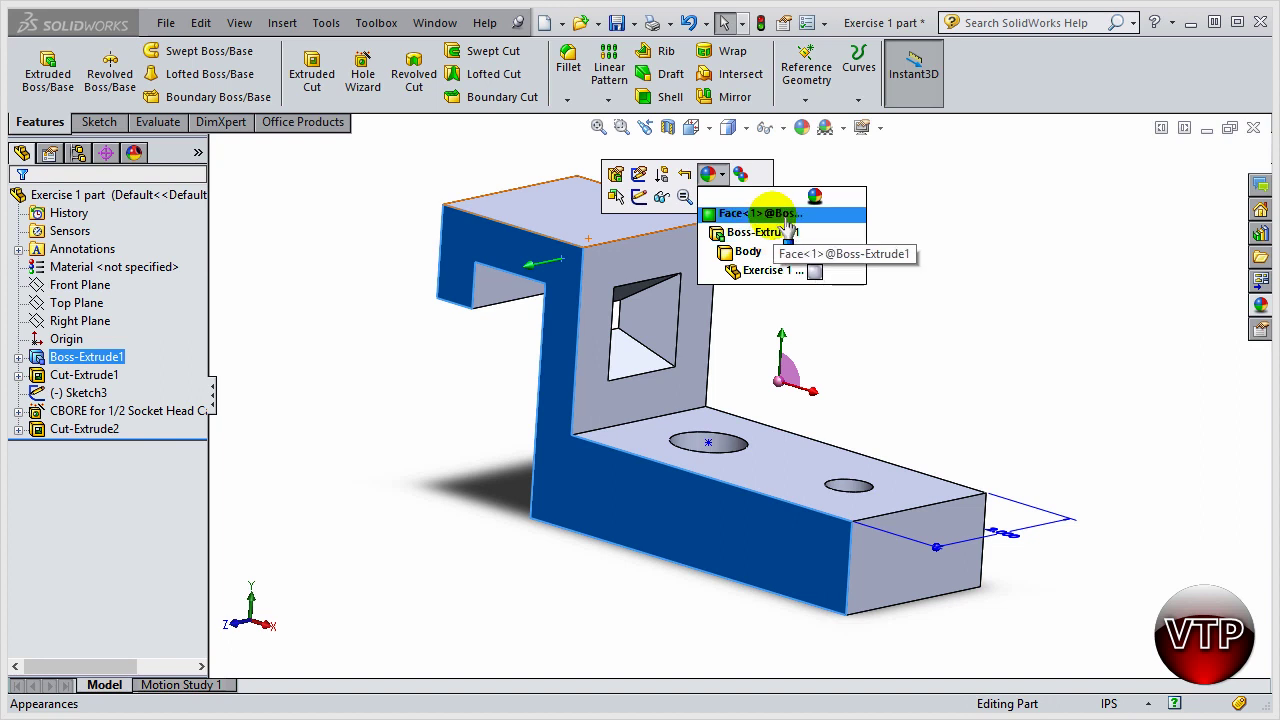
left_click(786, 216)
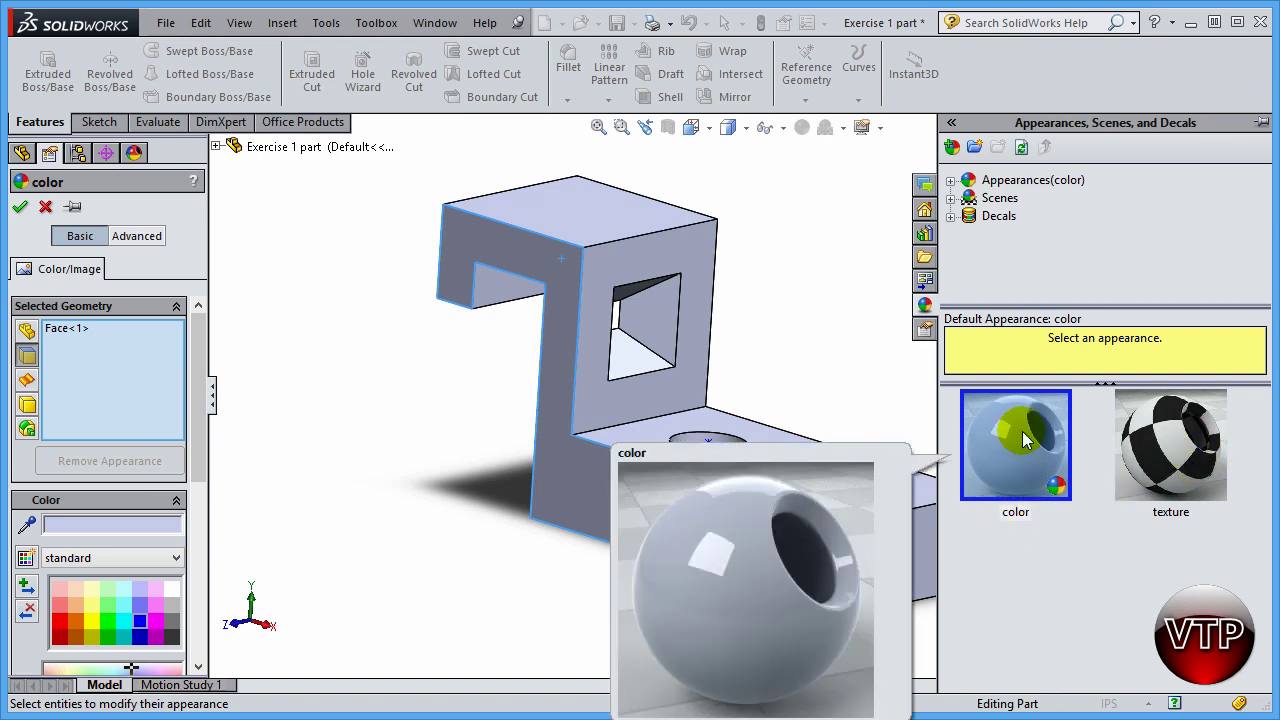
Step: Apply the checker texture to Face<1>, then replace it with white Painted > Car paint
left_click(1157, 460)
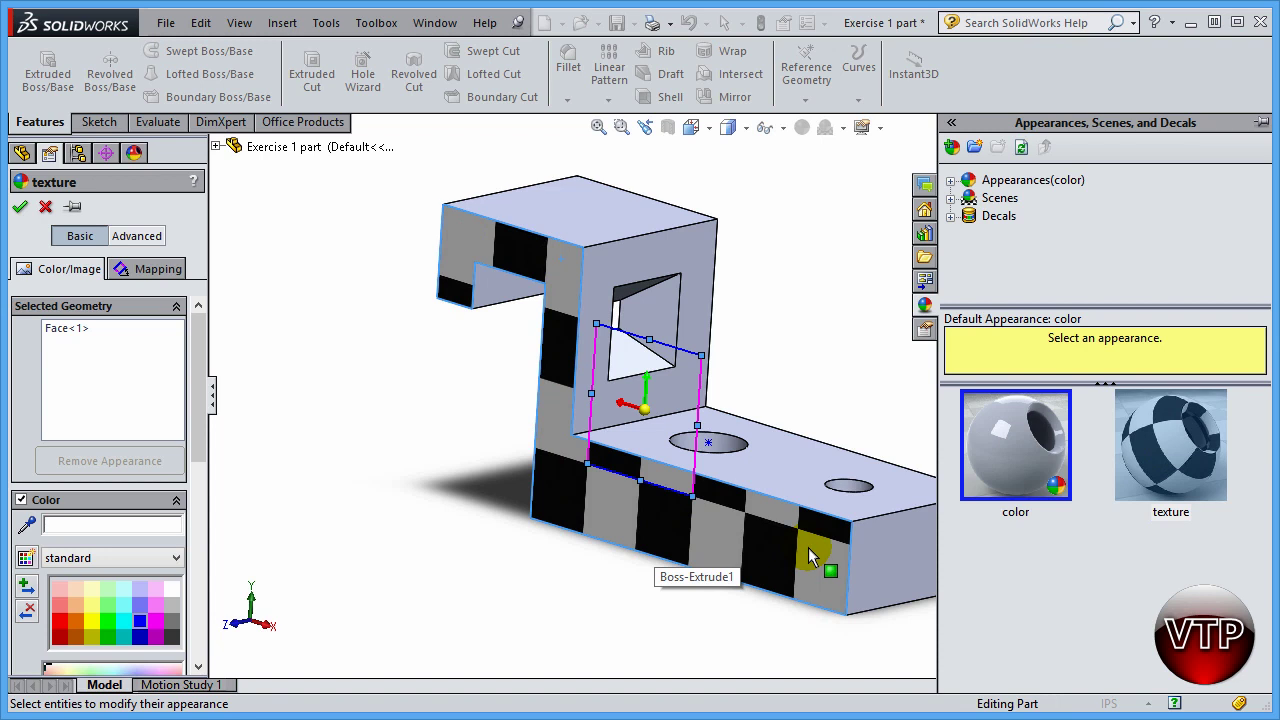
left_click(951, 180)
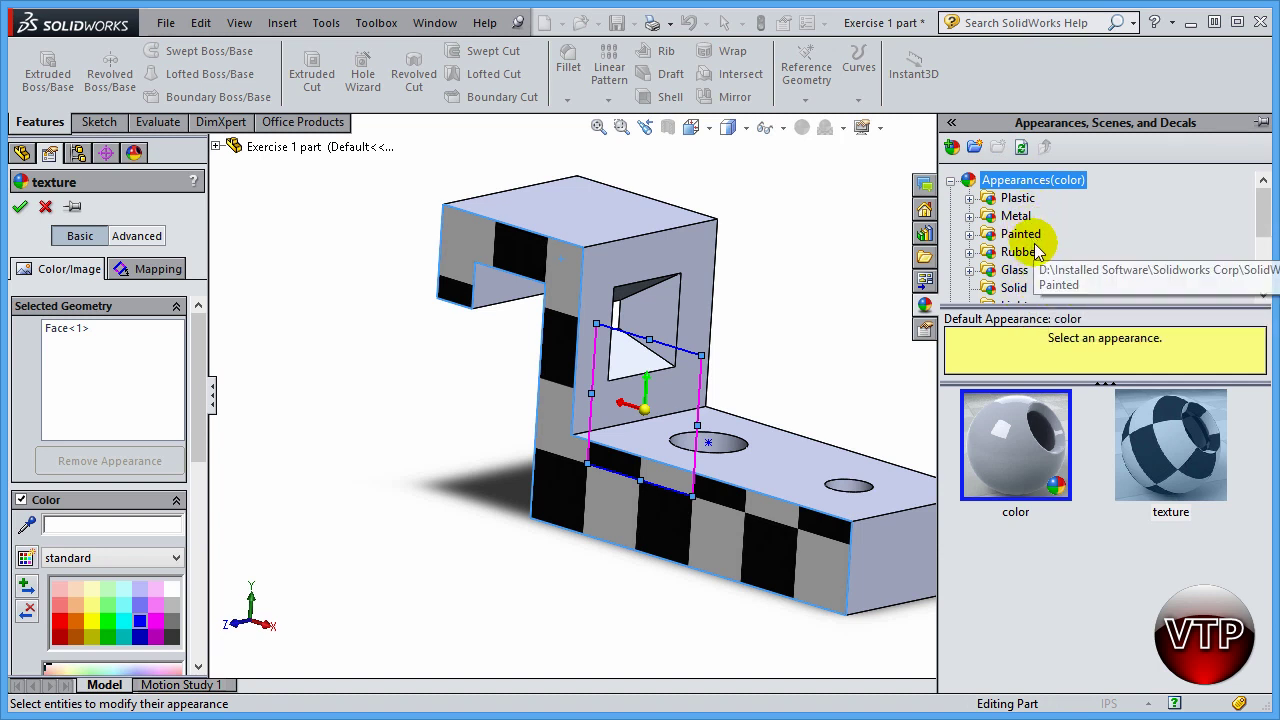
left_click(969, 234)
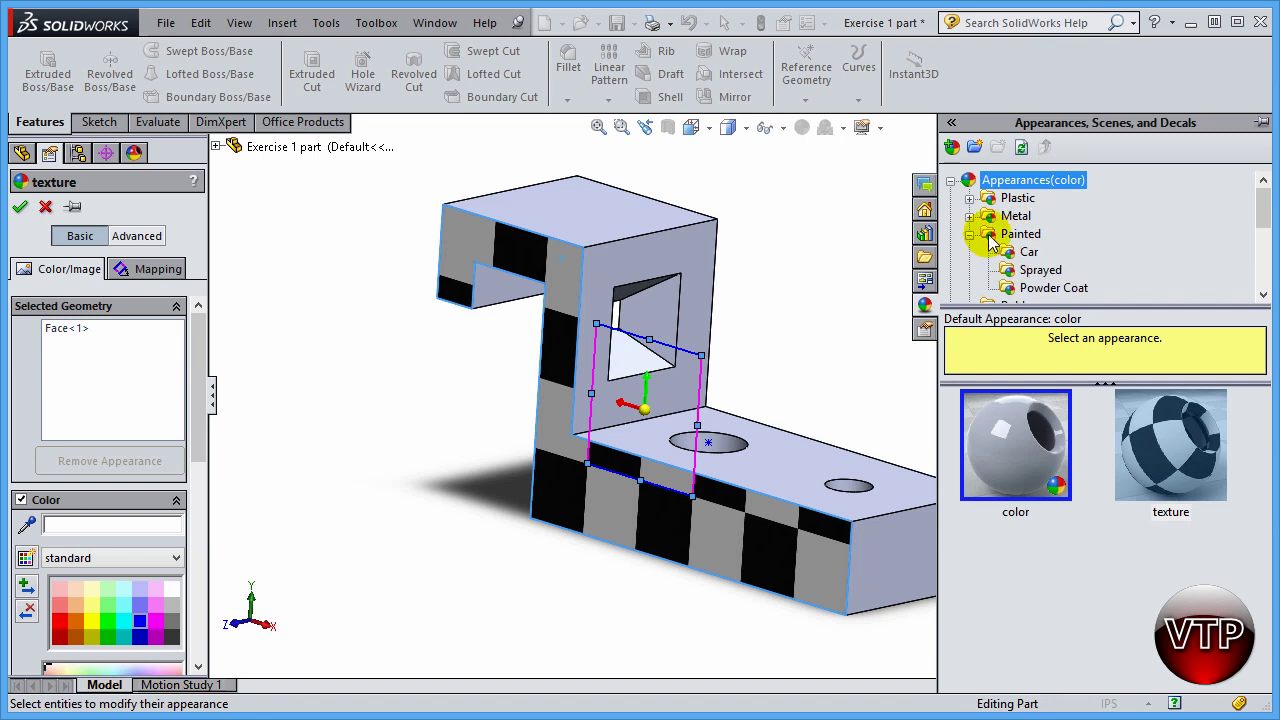
left_click(1028, 252)
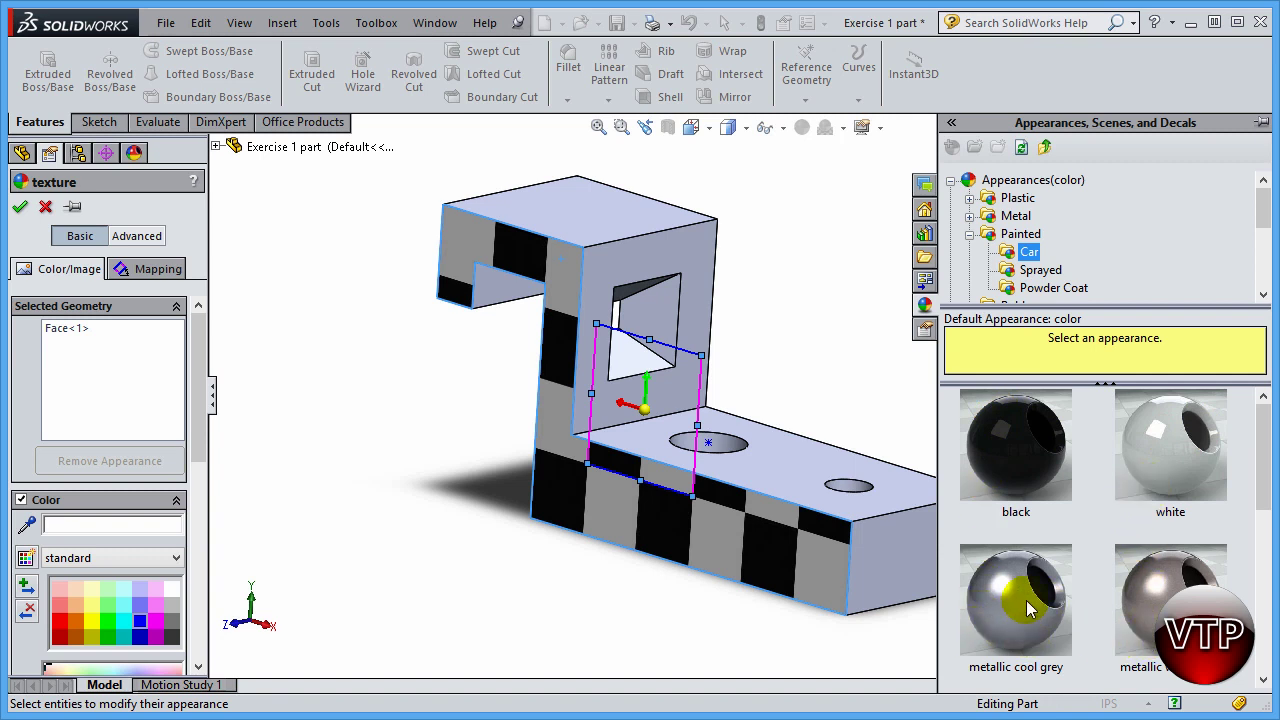
left_click(1167, 492)
mouse_move(977, 604)
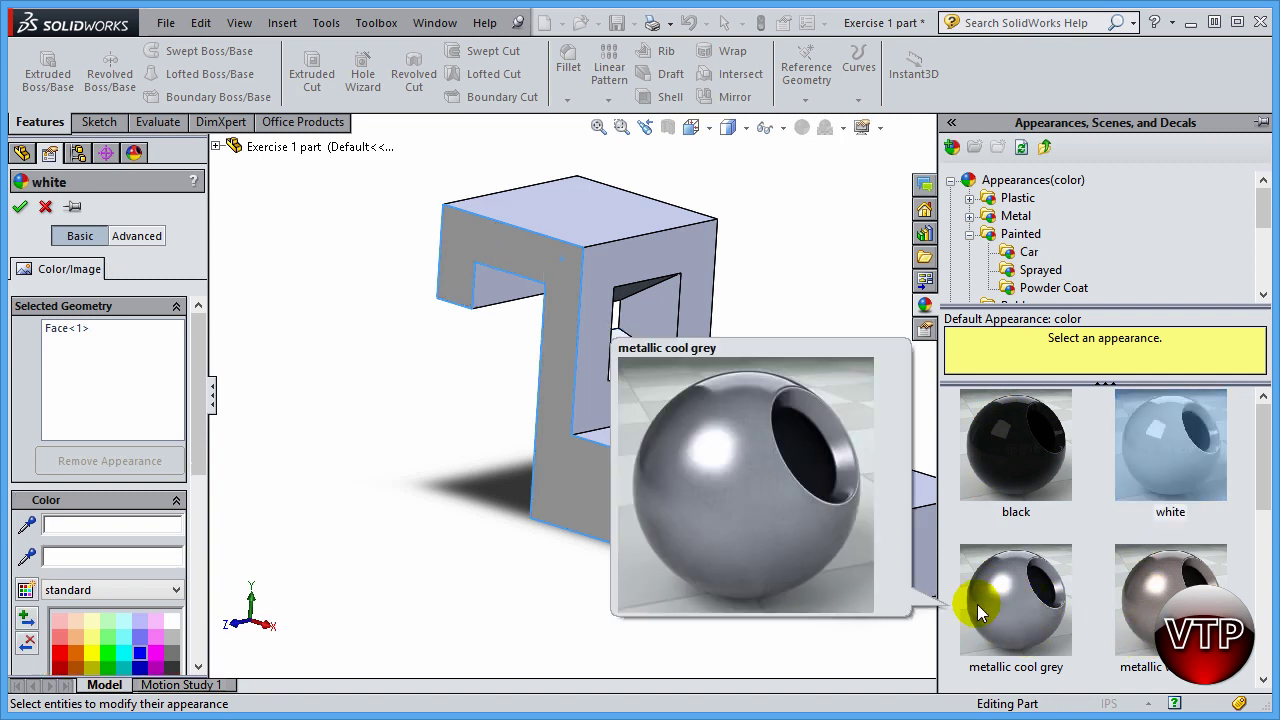
left_click(951, 180)
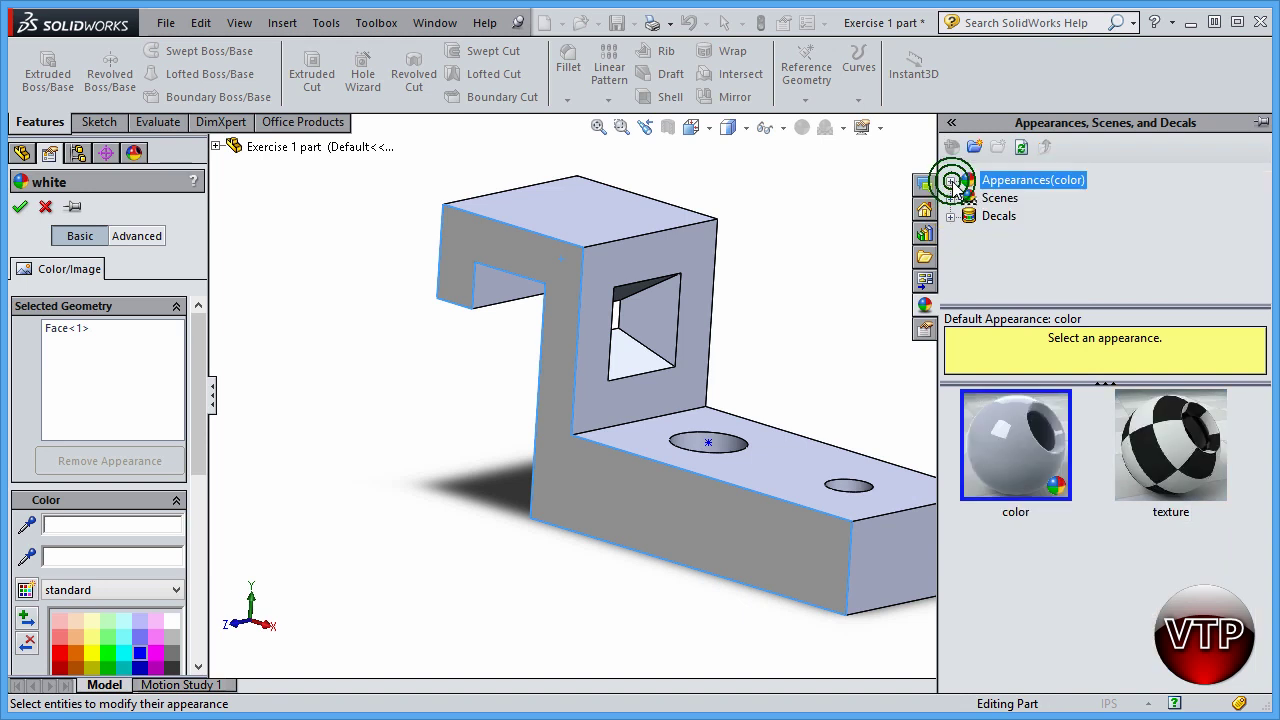
Step: Apply a plain colour appearance to Face<1> and make it dark red
left_click(1007, 444)
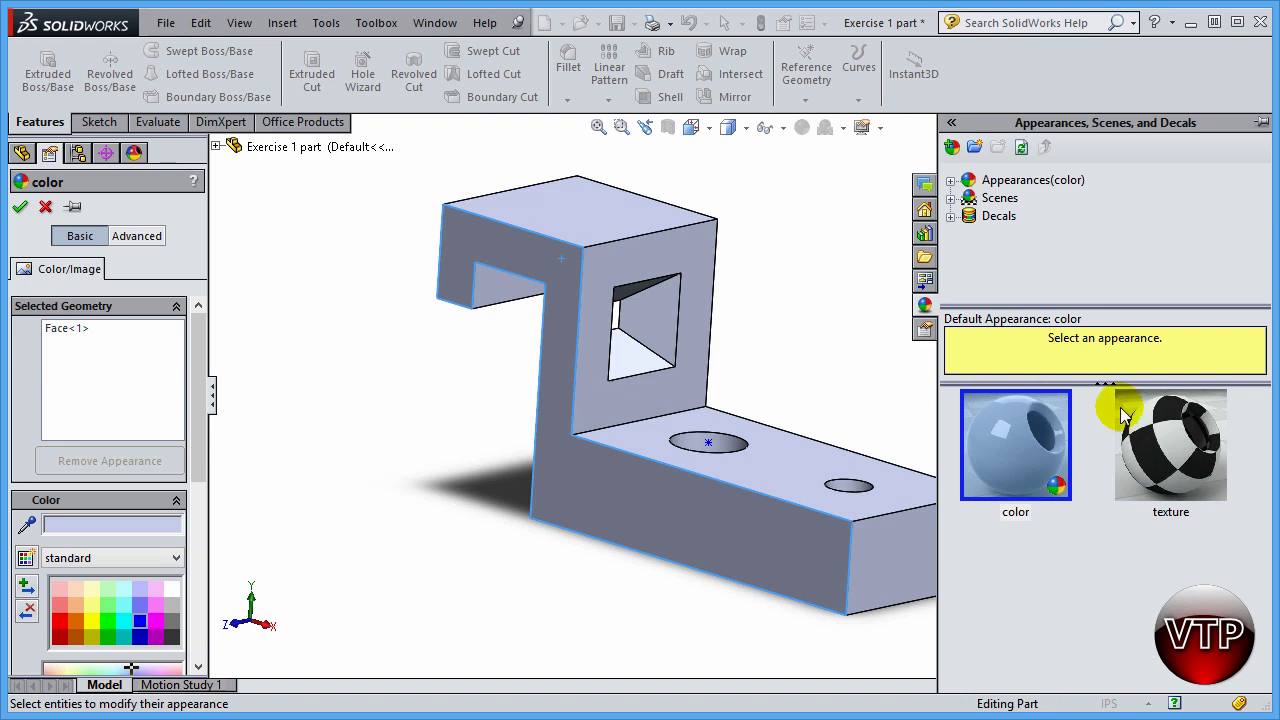
mouse_move(1192, 446)
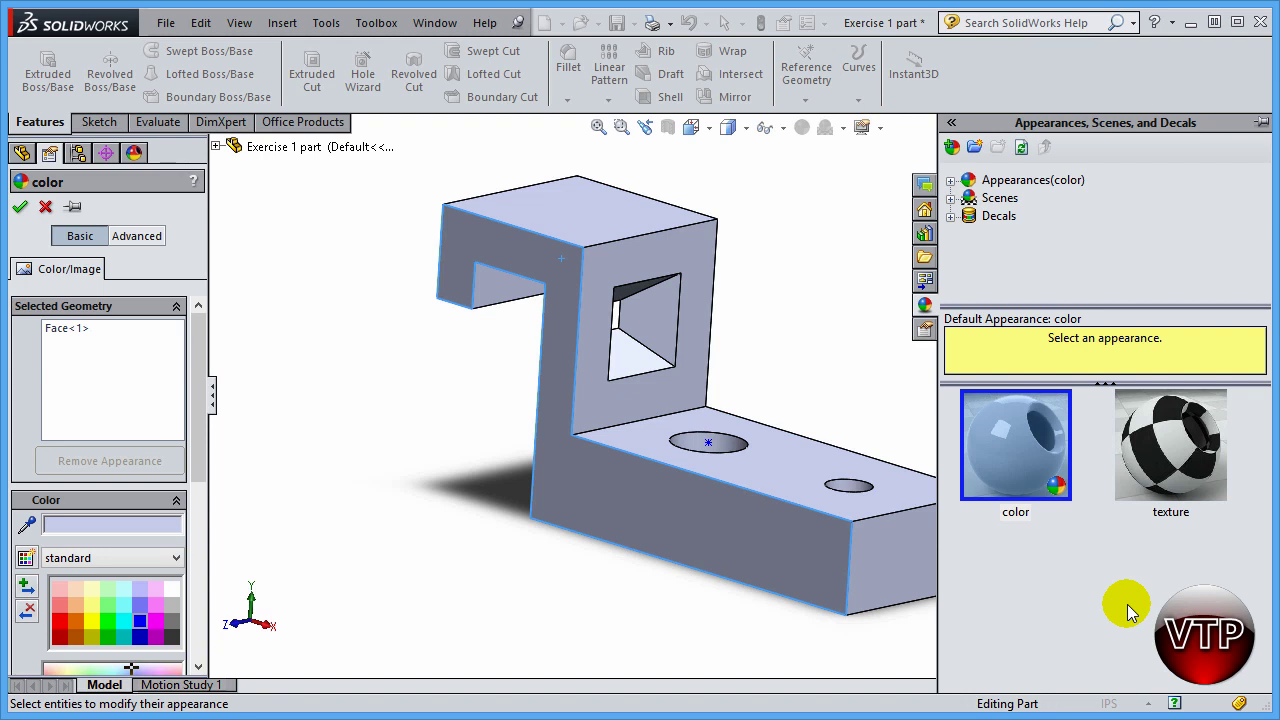
left_click(62, 627)
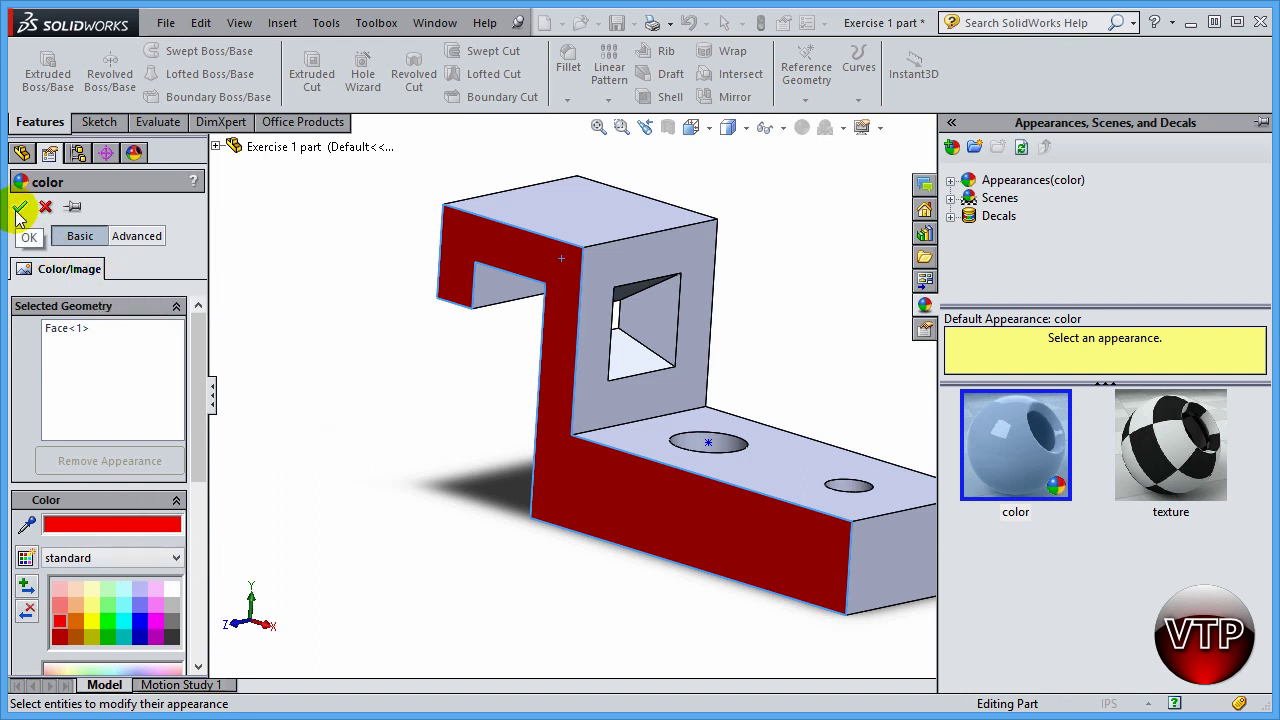
Step: Review the advanced Surface Finish and Illumination settings, then return to the basic view
left_click(137, 238)
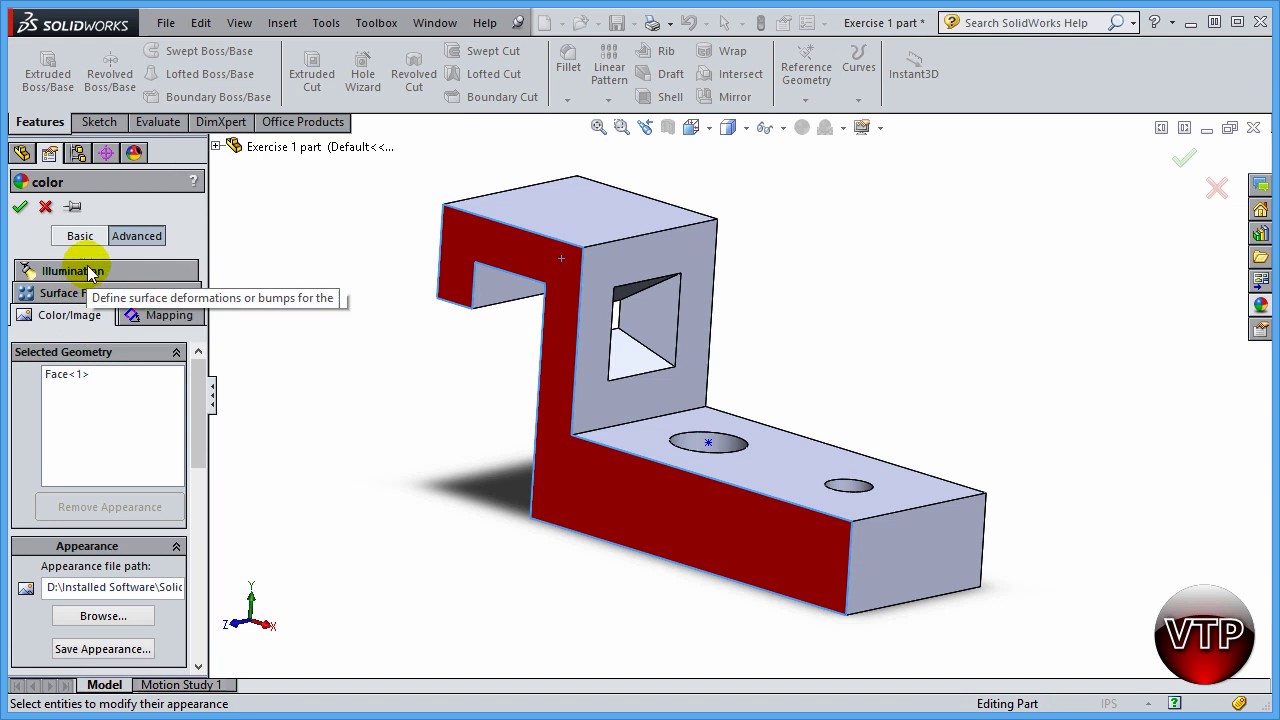
left_click(118, 292)
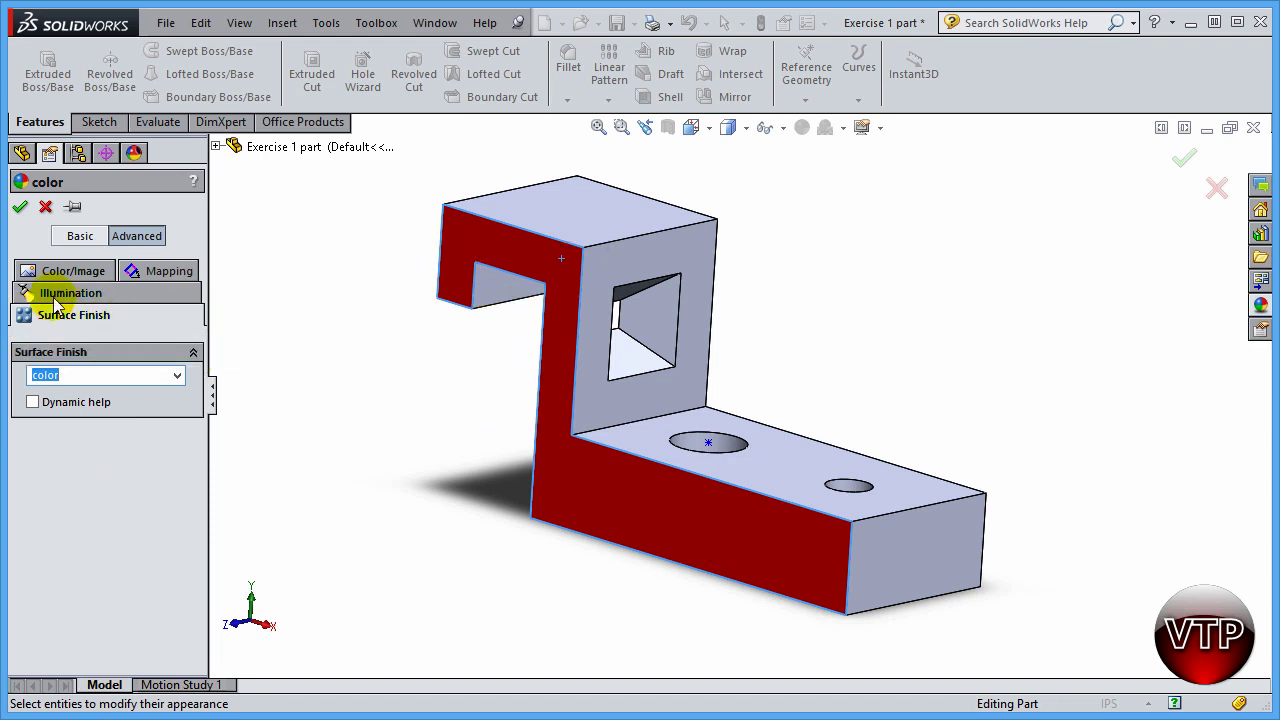
left_click(22, 292)
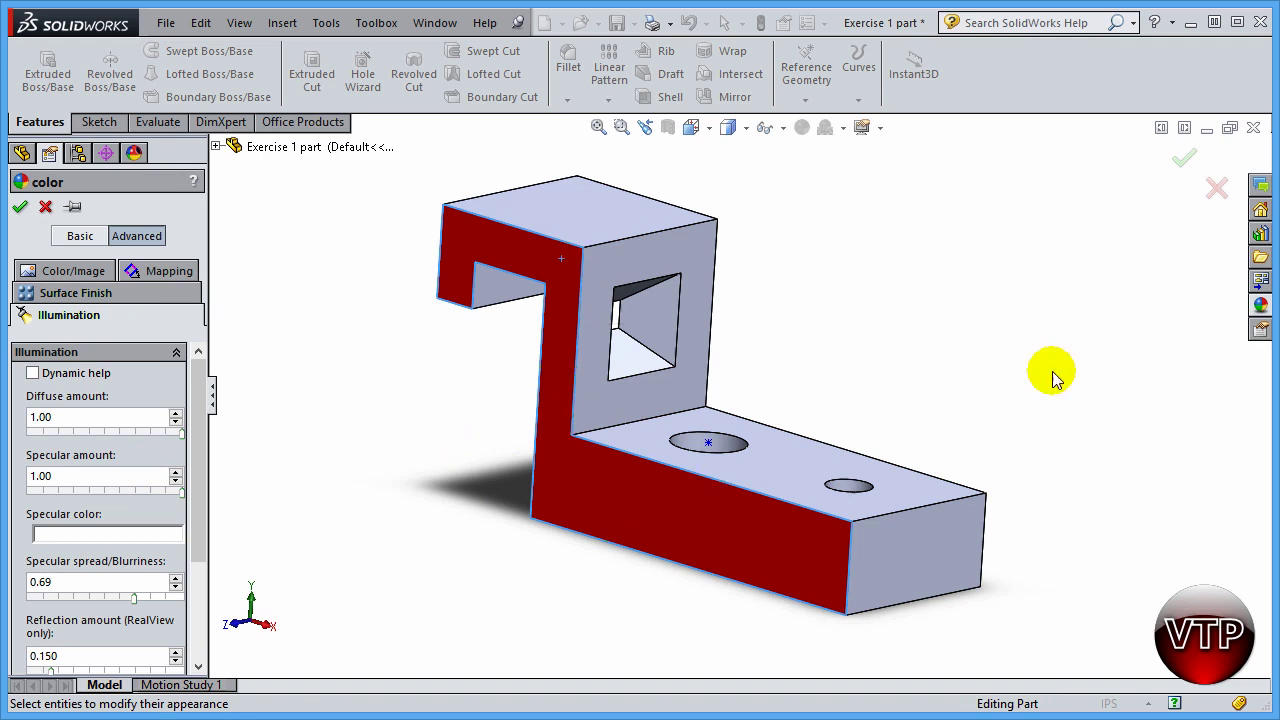
middle_click_drag(429, 484, 490, 606)
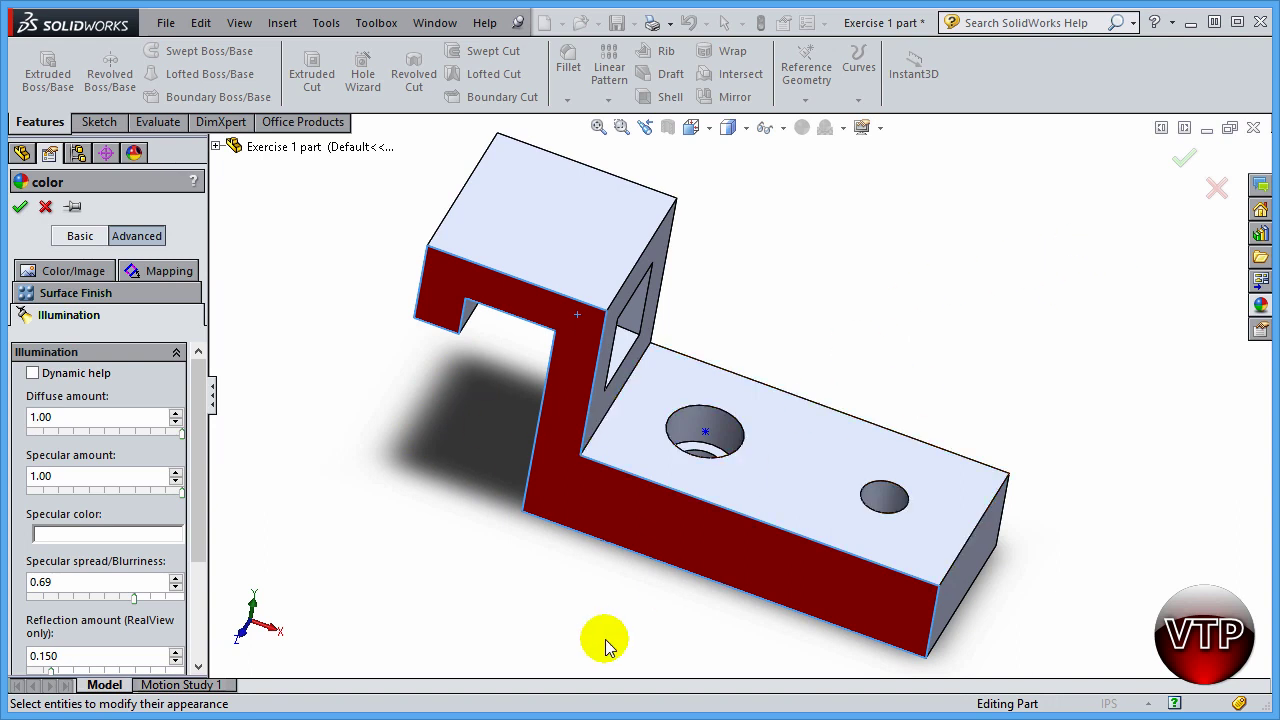
left_click(80, 237)
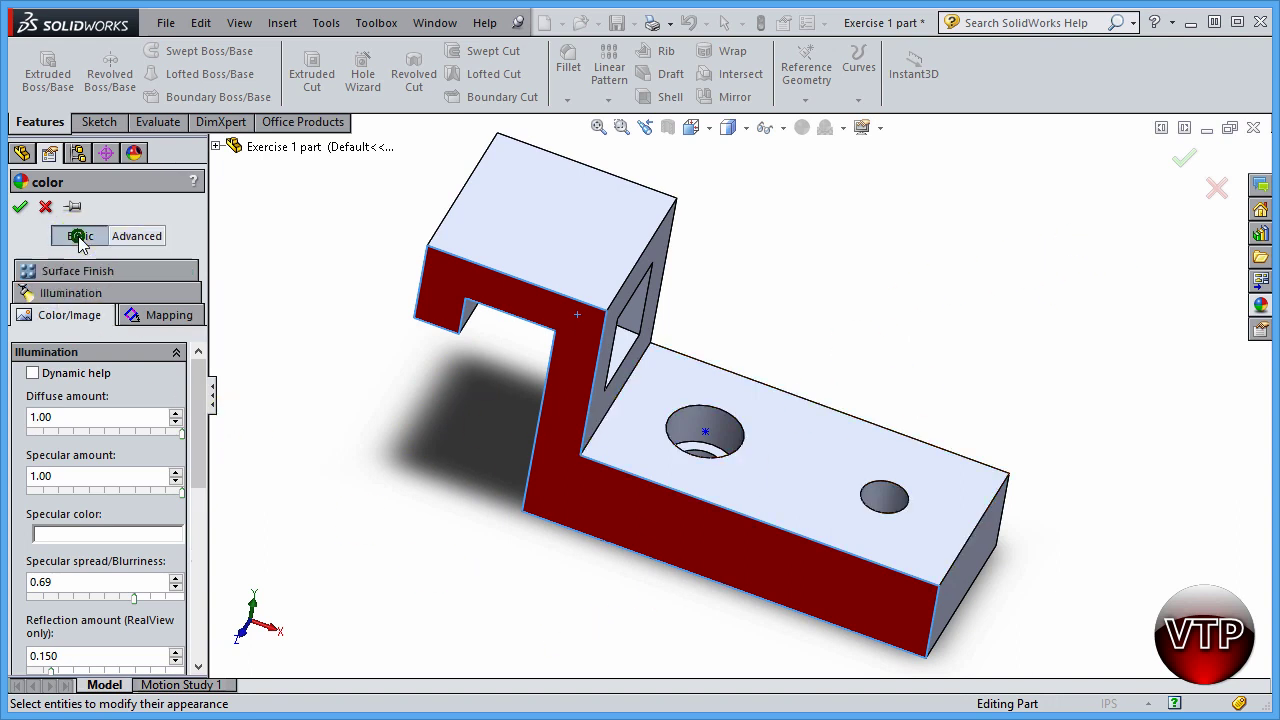
Step: Change the face colour to bright green (RGB 0, 255, 0)
left_click_drag(199, 330, 206, 408)
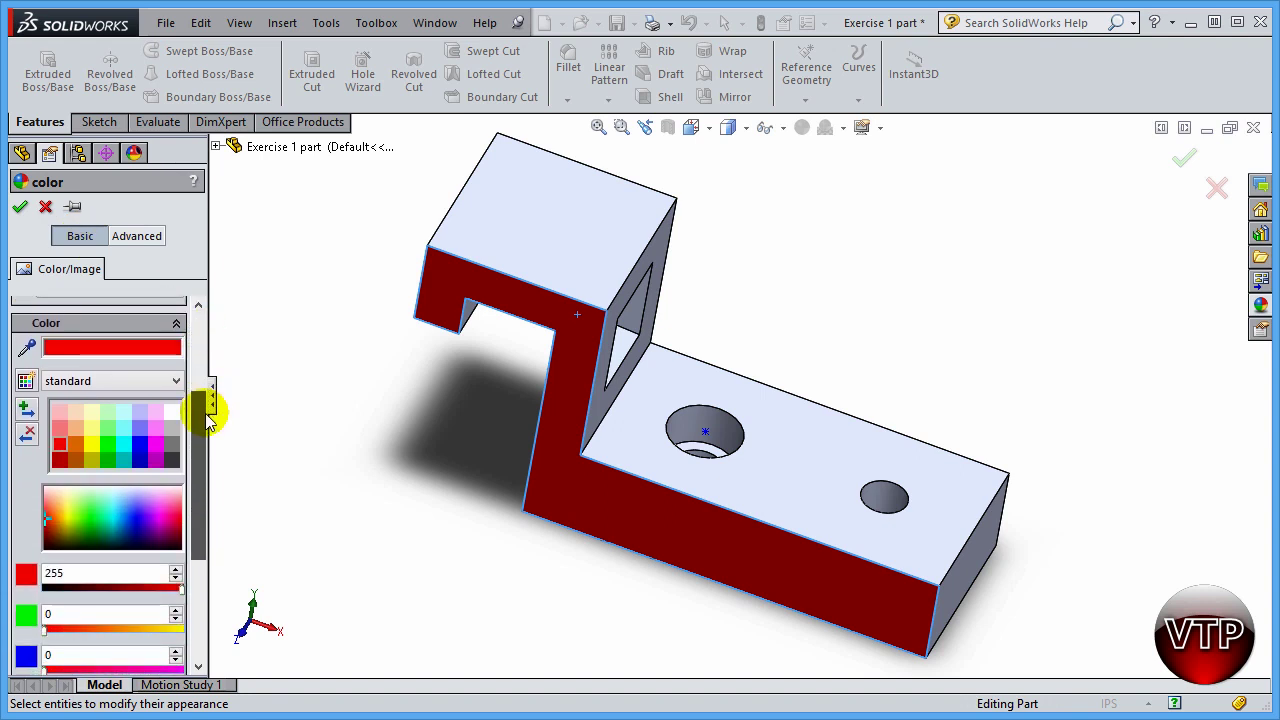
left_click(89, 358)
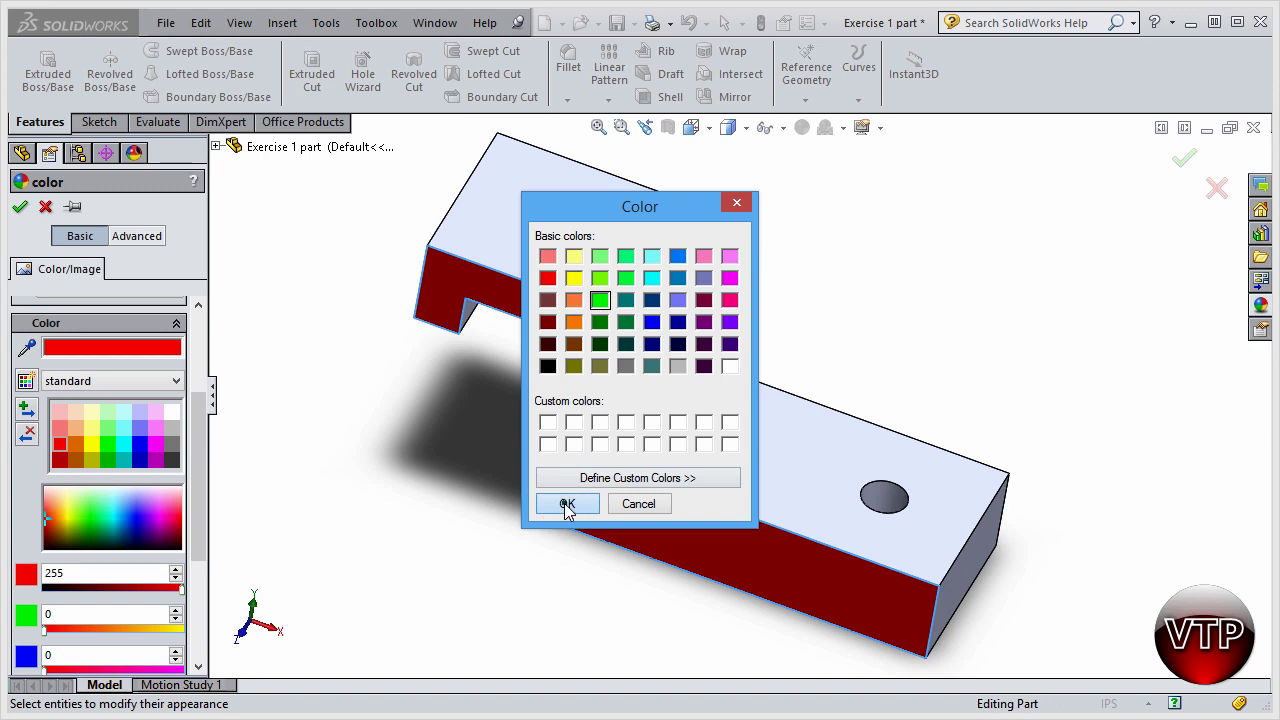
left_click(567, 505)
Step: Try the shiny and transparent finishes, then set the finish back to standard
left_click(118, 386)
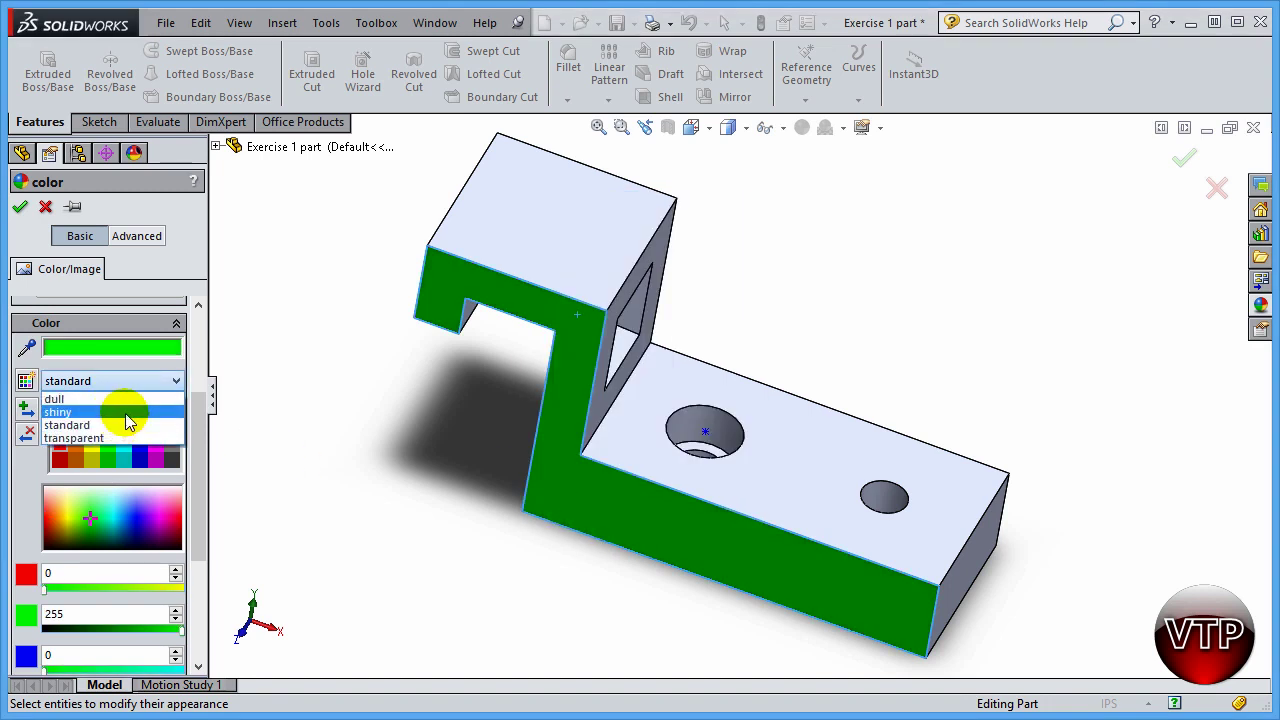
left_click(122, 411)
left_click(118, 386)
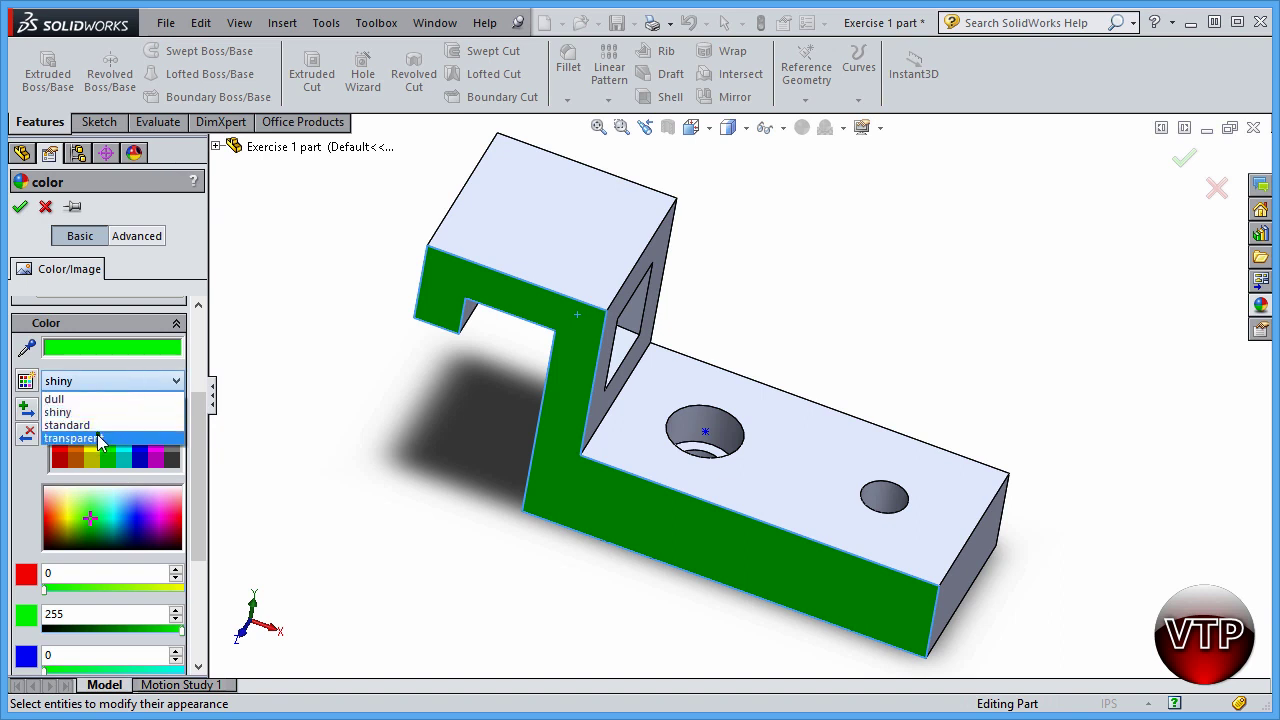
left_click(98, 438)
left_click(108, 388)
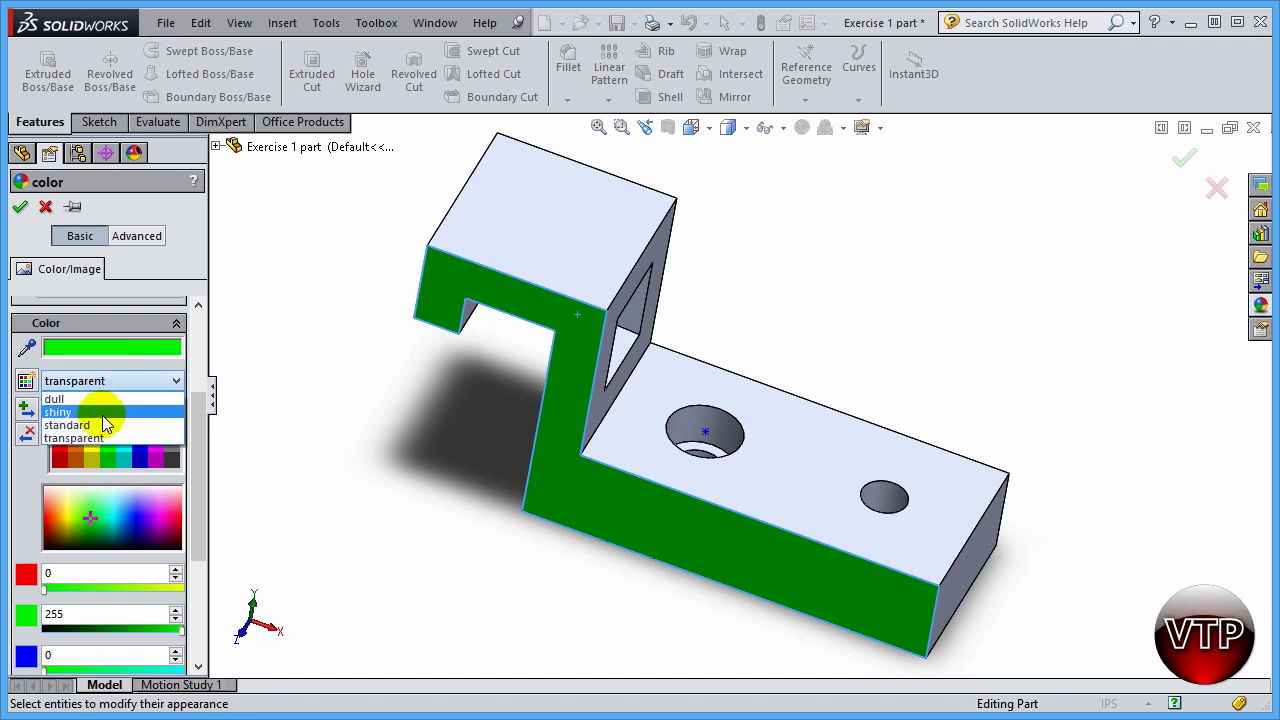
left_click(106, 425)
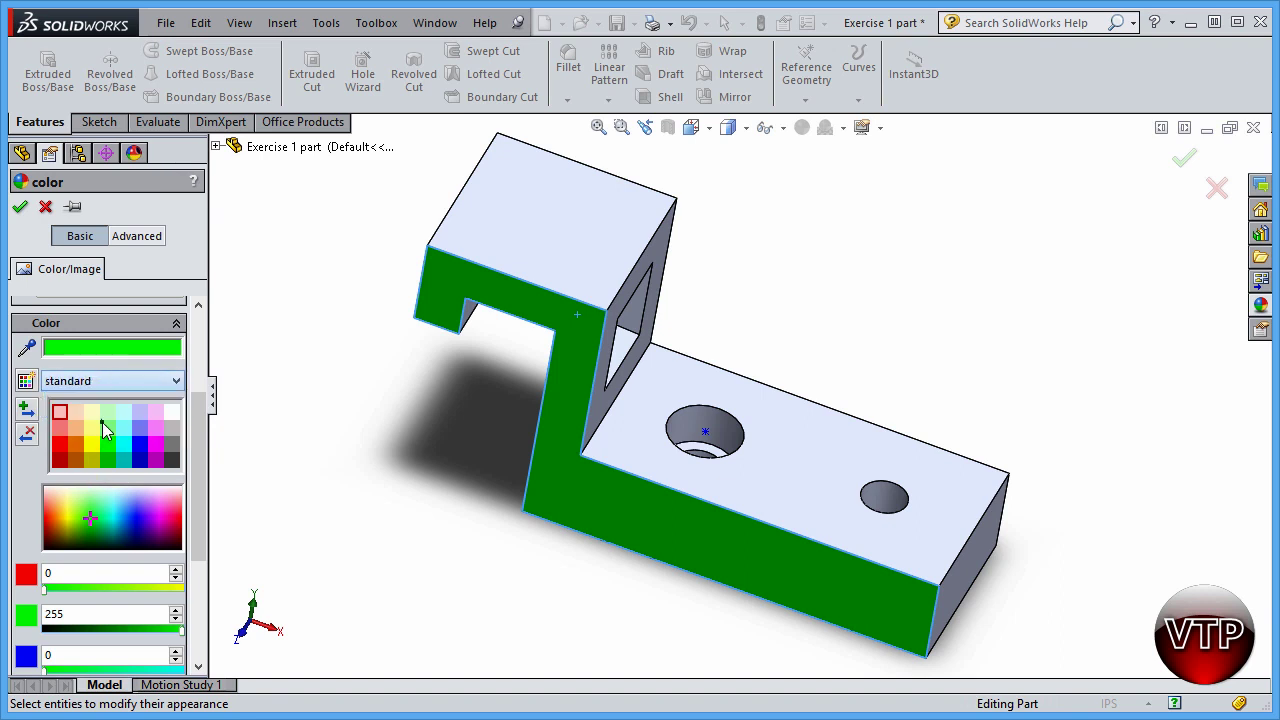
Step: Save the current colours as a new swatch file
left_click(25, 382)
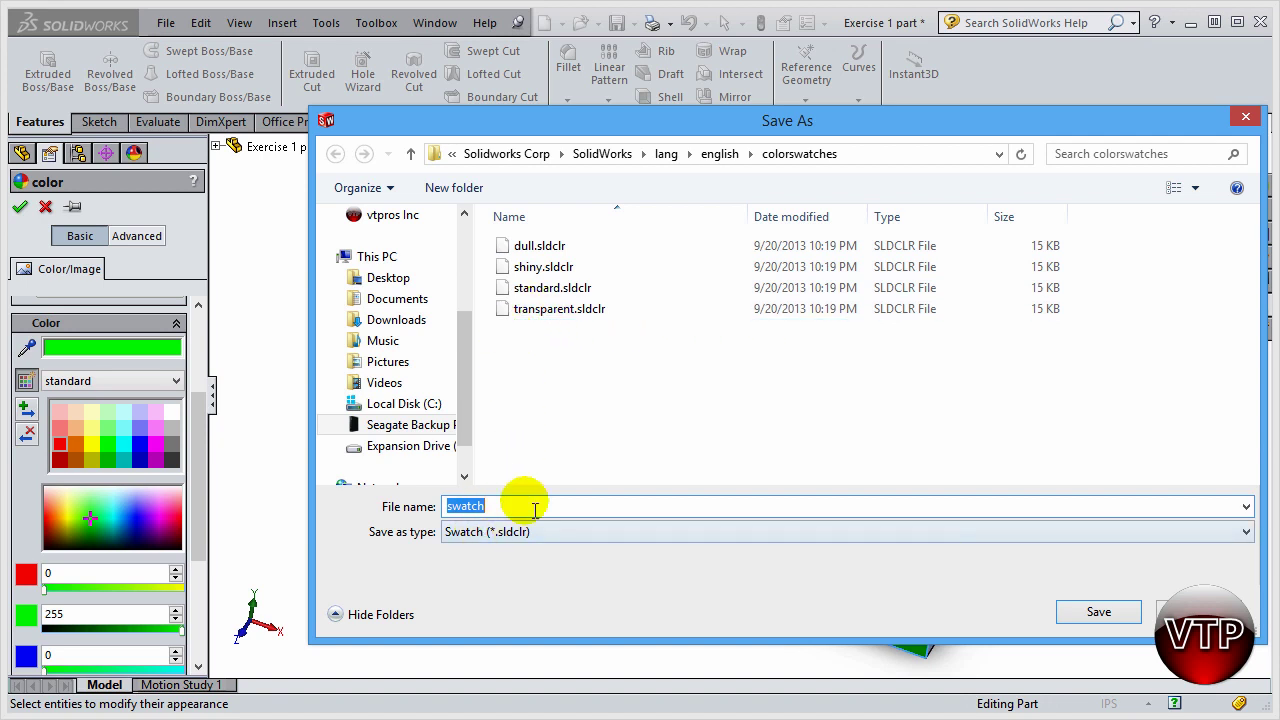
left_click(1098, 611)
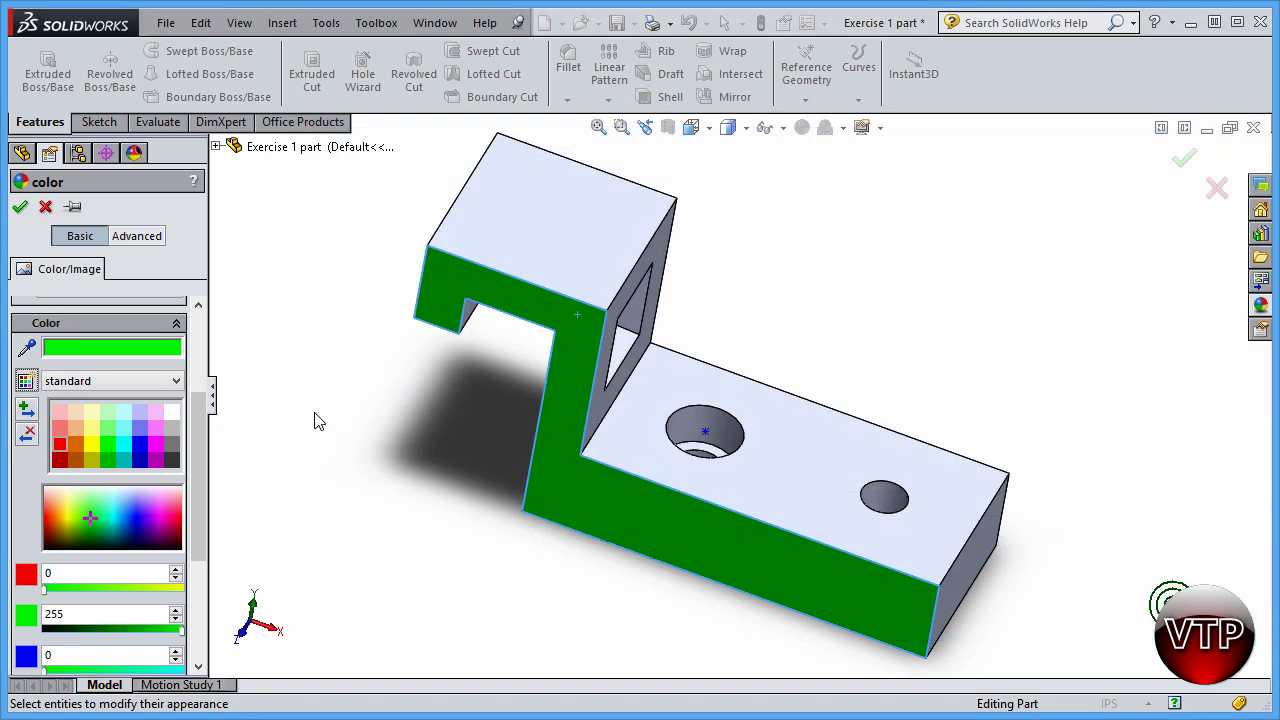
left_click(143, 381)
Step: Keep the standard finish and try yellow, orange, peach, bright red and dark red swatches
left_click(68, 367)
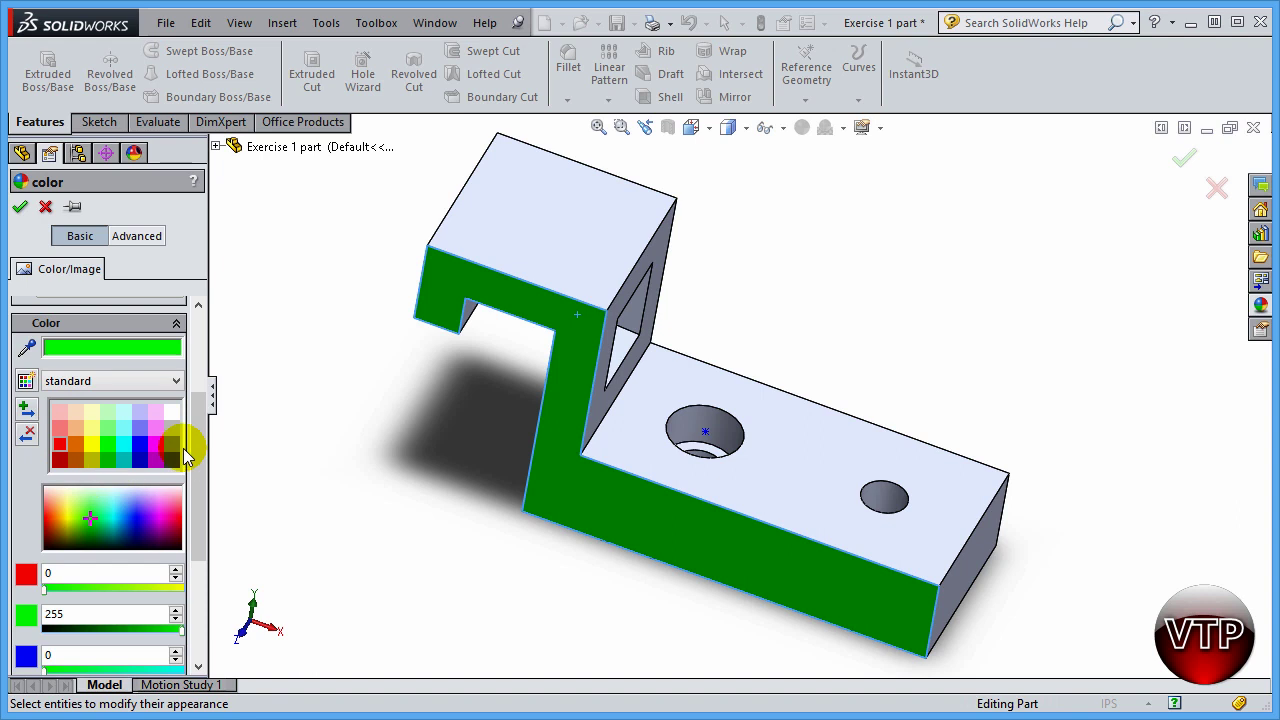
left_click(92, 447)
left_click(77, 440)
left_click(76, 425)
middle_click_drag(362, 447, 380, 410)
left_click(61, 443)
left_click(62, 457)
Step: Set the colour to salmon by raising green to 138 and blue to 121
left_click_drag(72, 524, 41, 516)
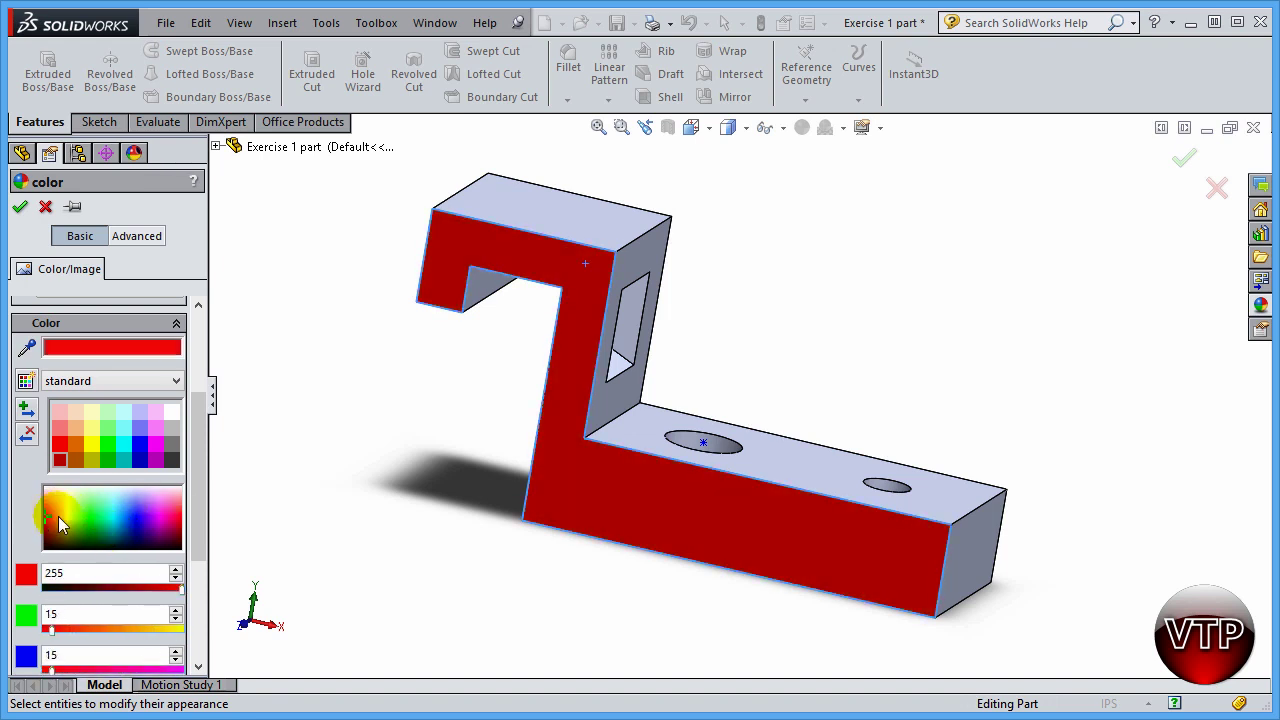
scroll(195, 545, "down", 5)
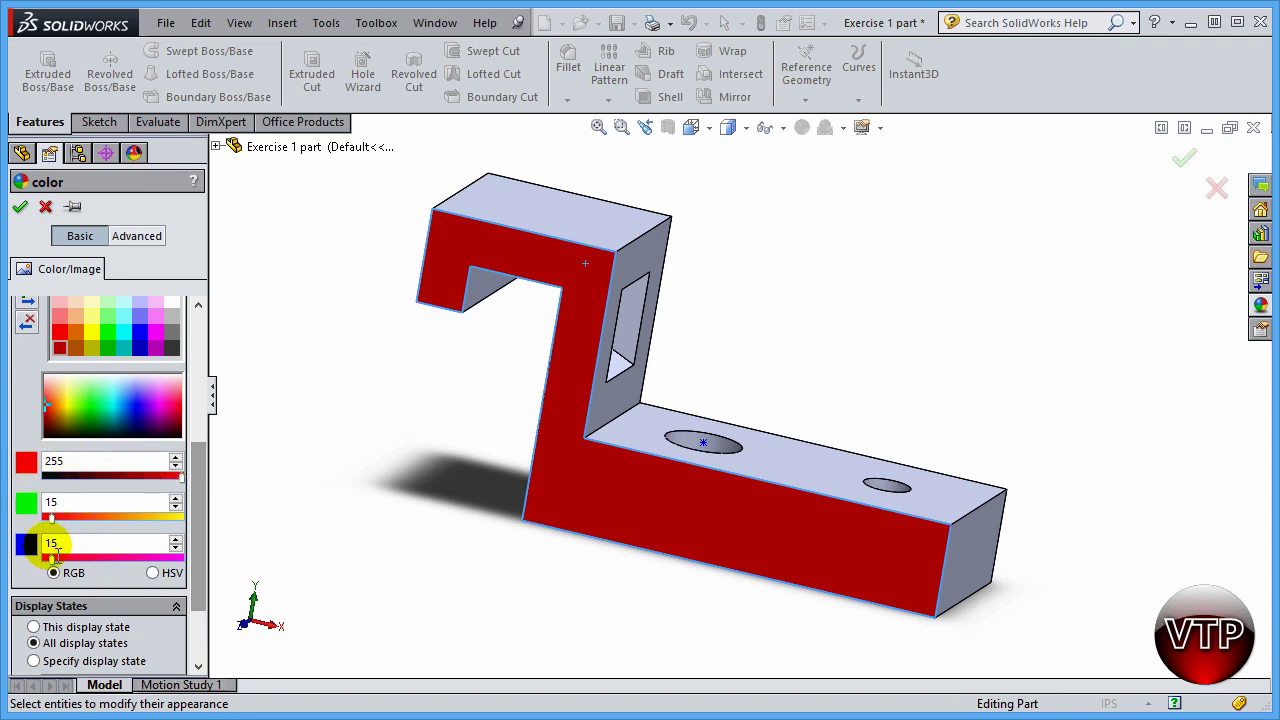
left_click_drag(52, 518, 118, 518)
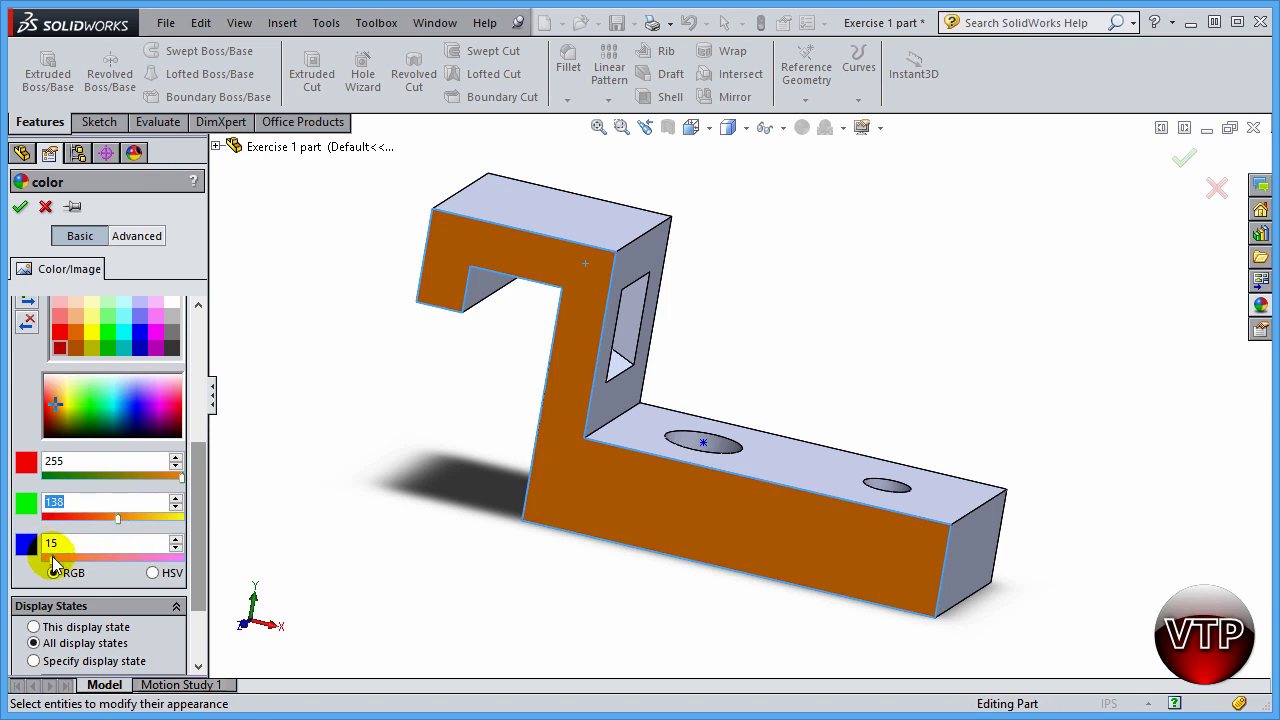
left_click_drag(66, 558, 110, 558)
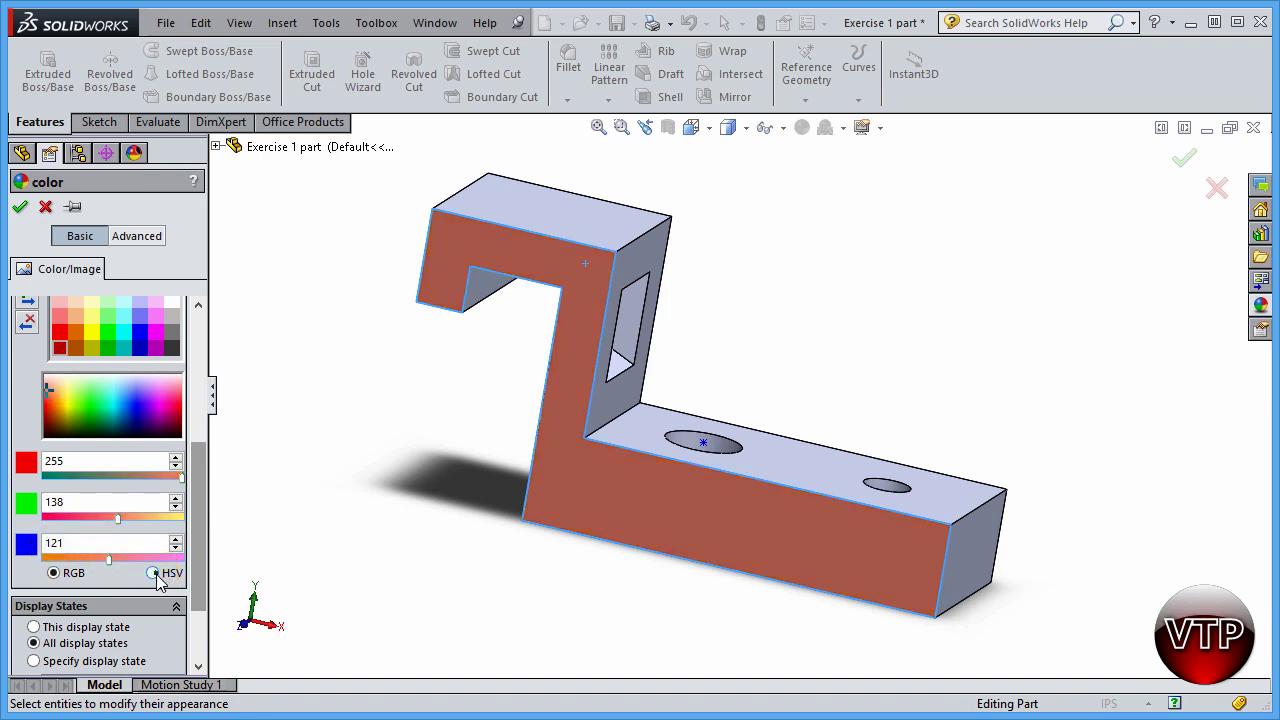
Step: Toggle HSV and back to RGB, and apply the colour to This display state only
left_click(154, 574)
left_click(54, 573)
left_click_drag(194, 477, 195, 535)
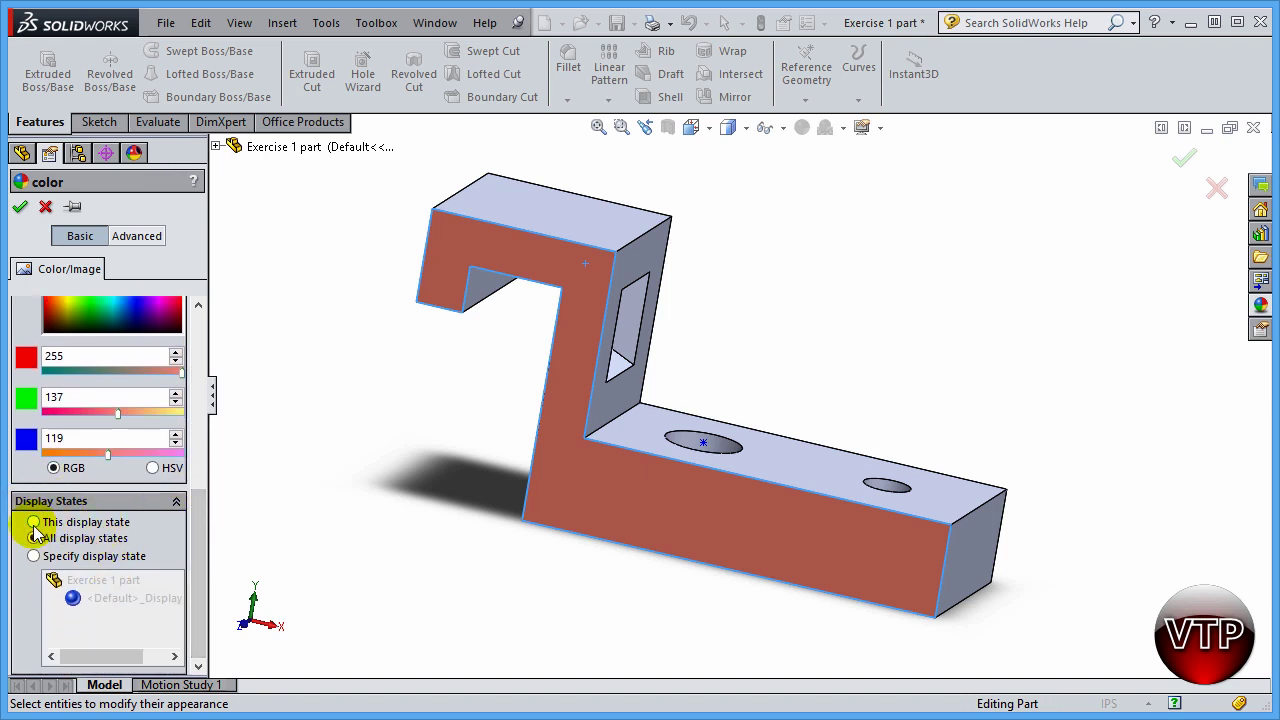
left_click(32, 566)
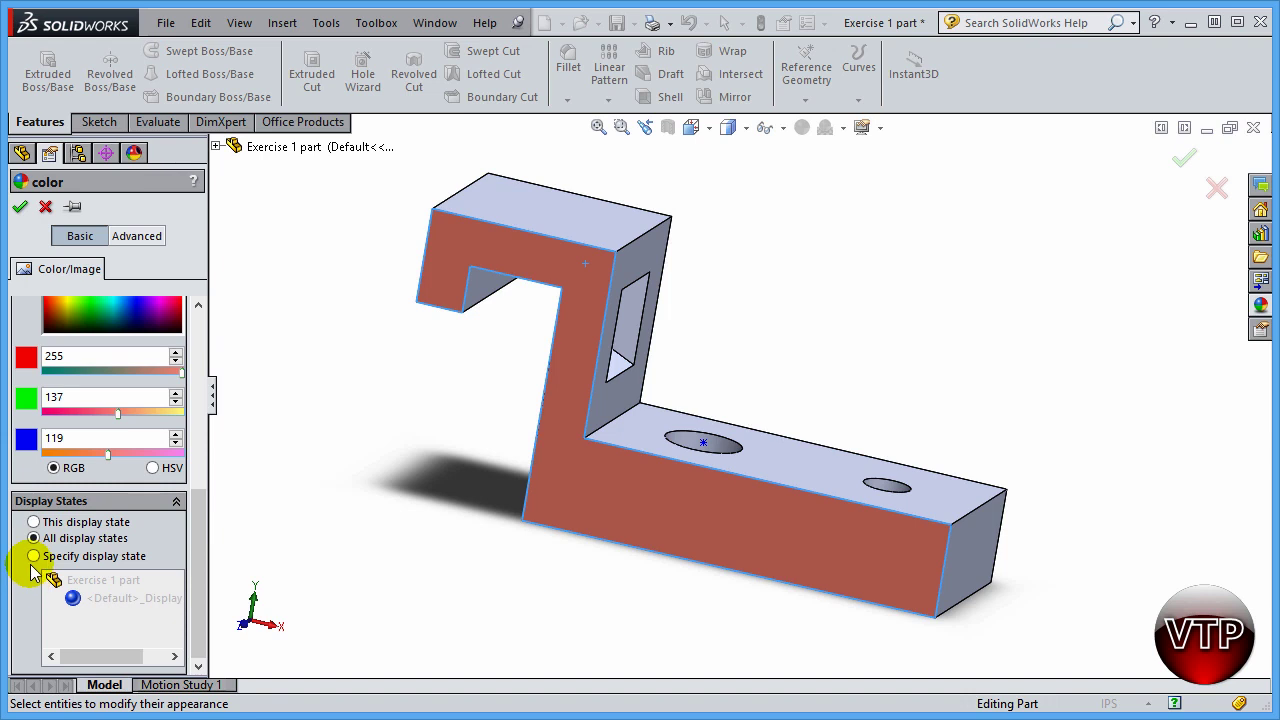
left_click(33, 557)
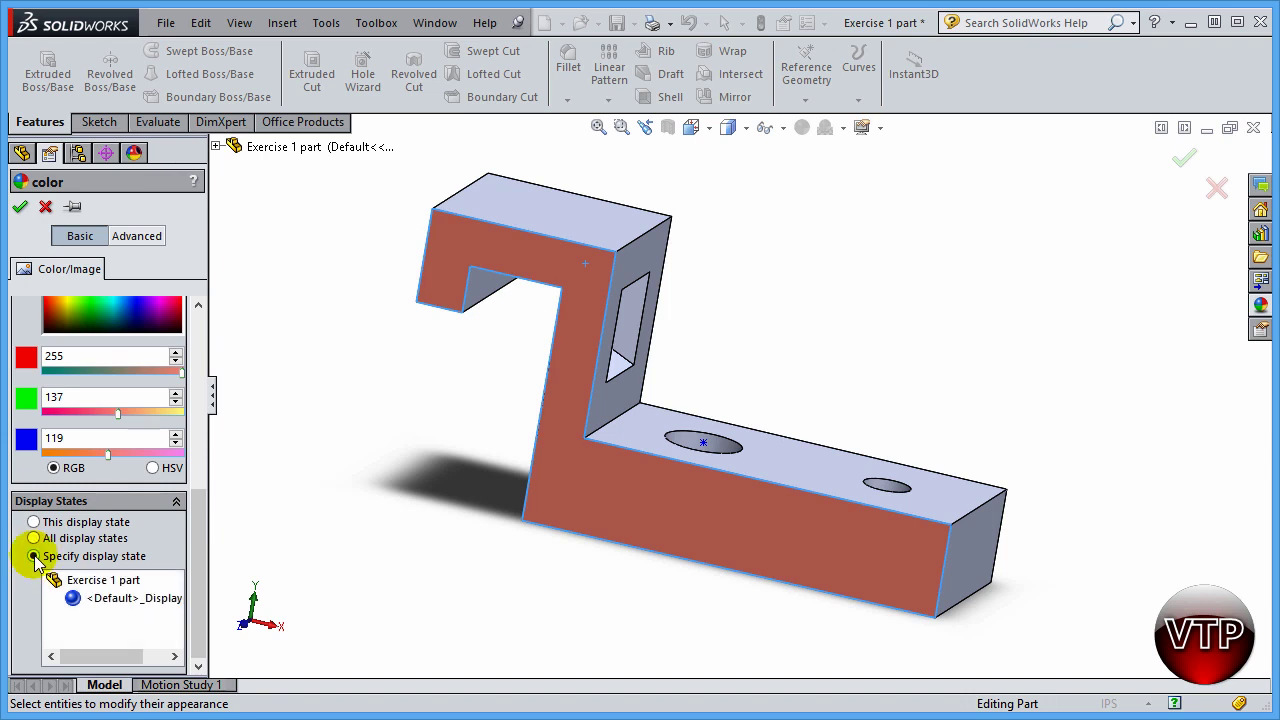
left_click(108, 521)
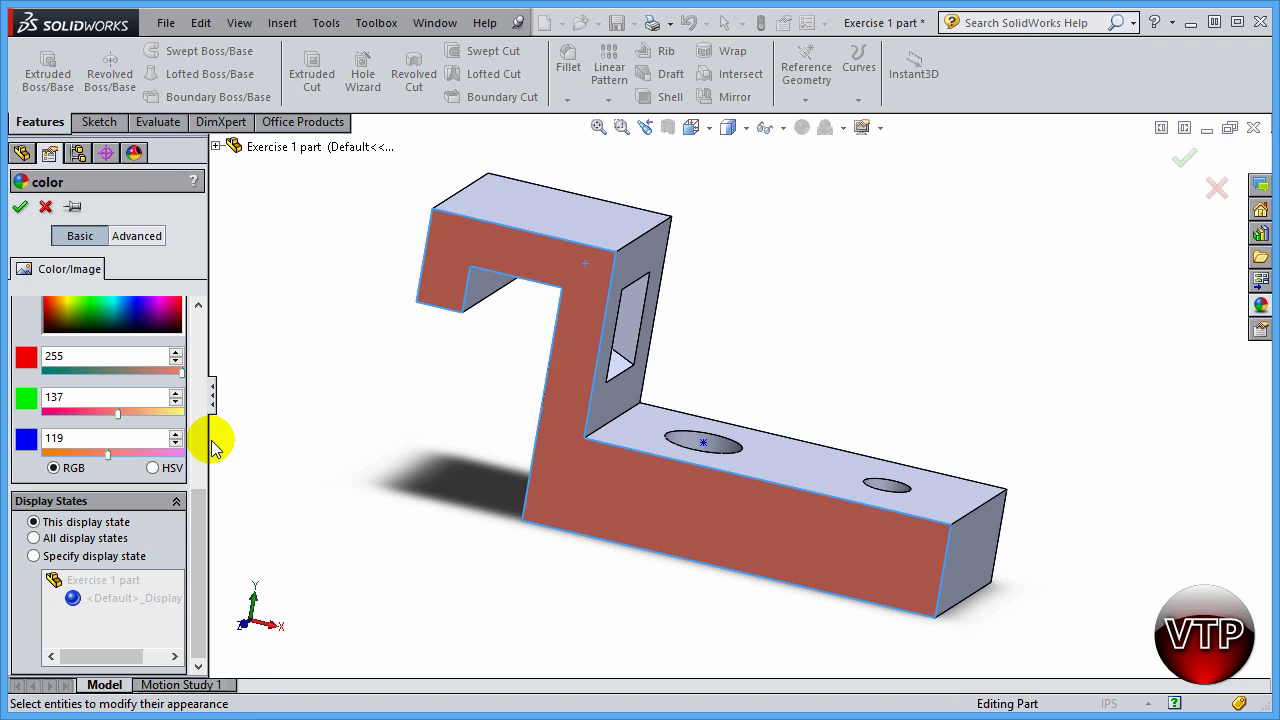
Step: Make the faces bright red and confirm the colour edit
left_click_drag(201, 522, 212, 455)
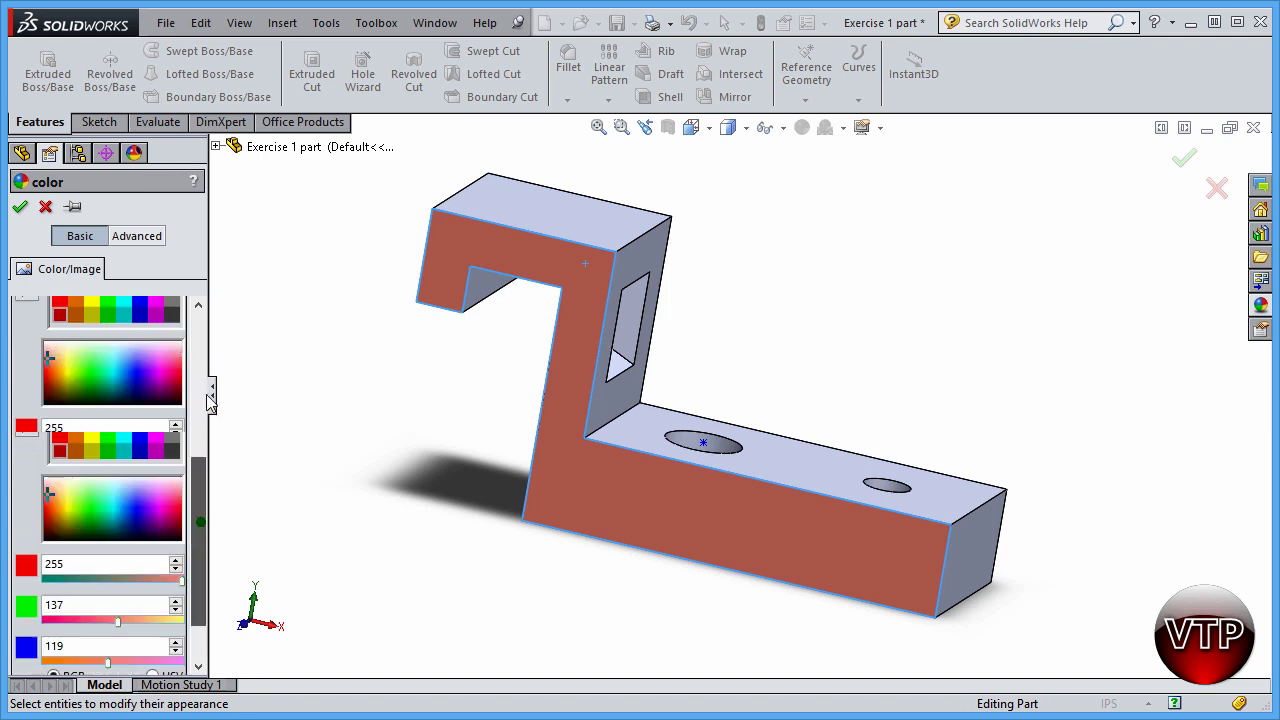
scroll(180, 300, "up", 5)
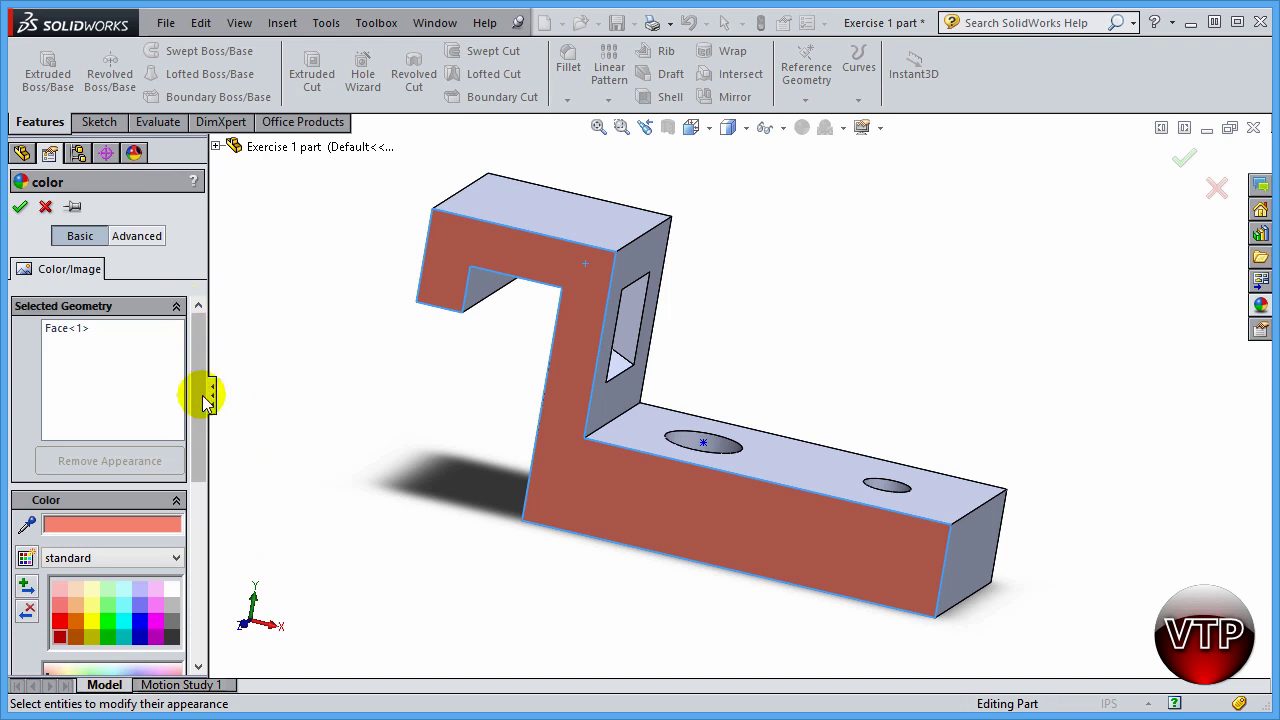
left_click_drag(203, 398, 189, 462)
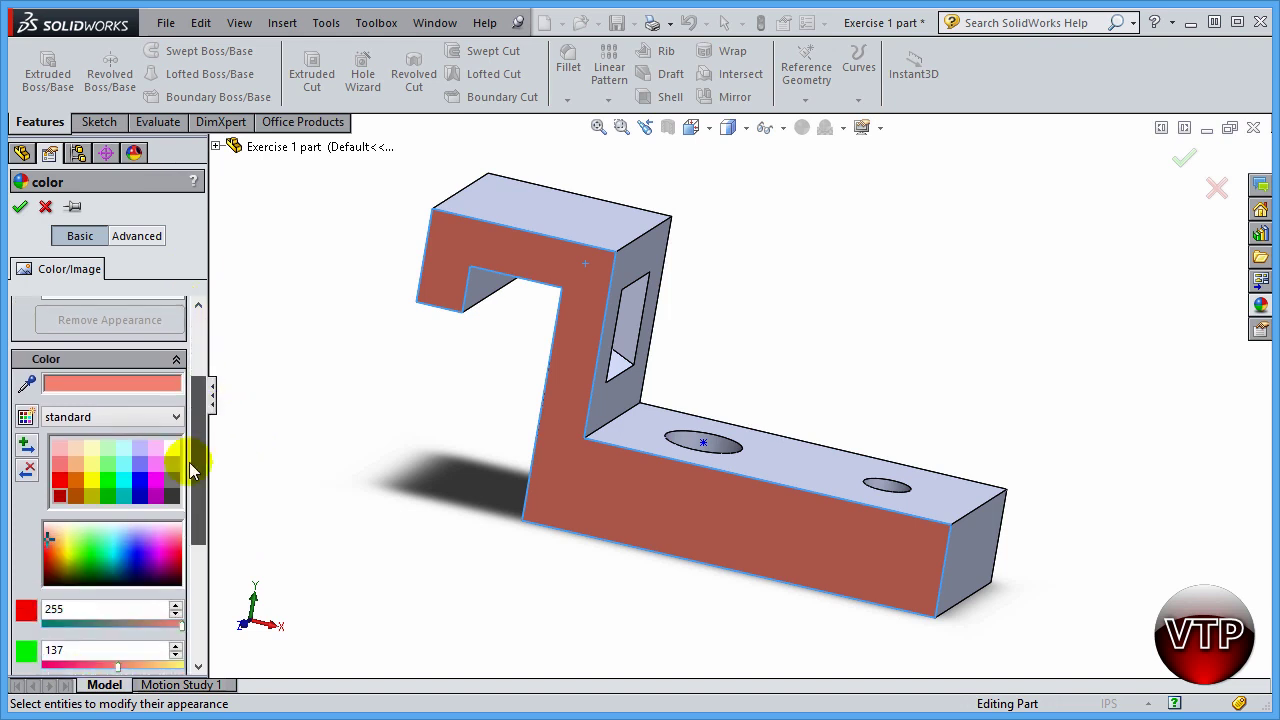
left_click(61, 481)
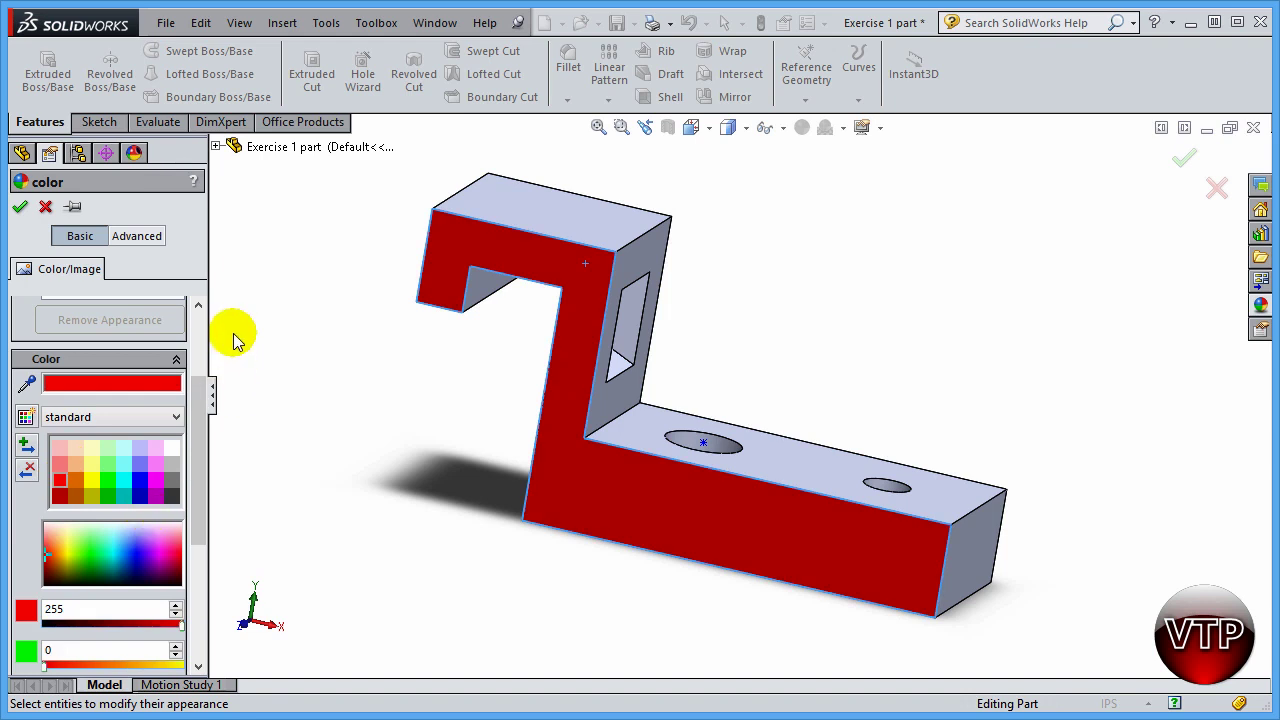
left_click(20, 206)
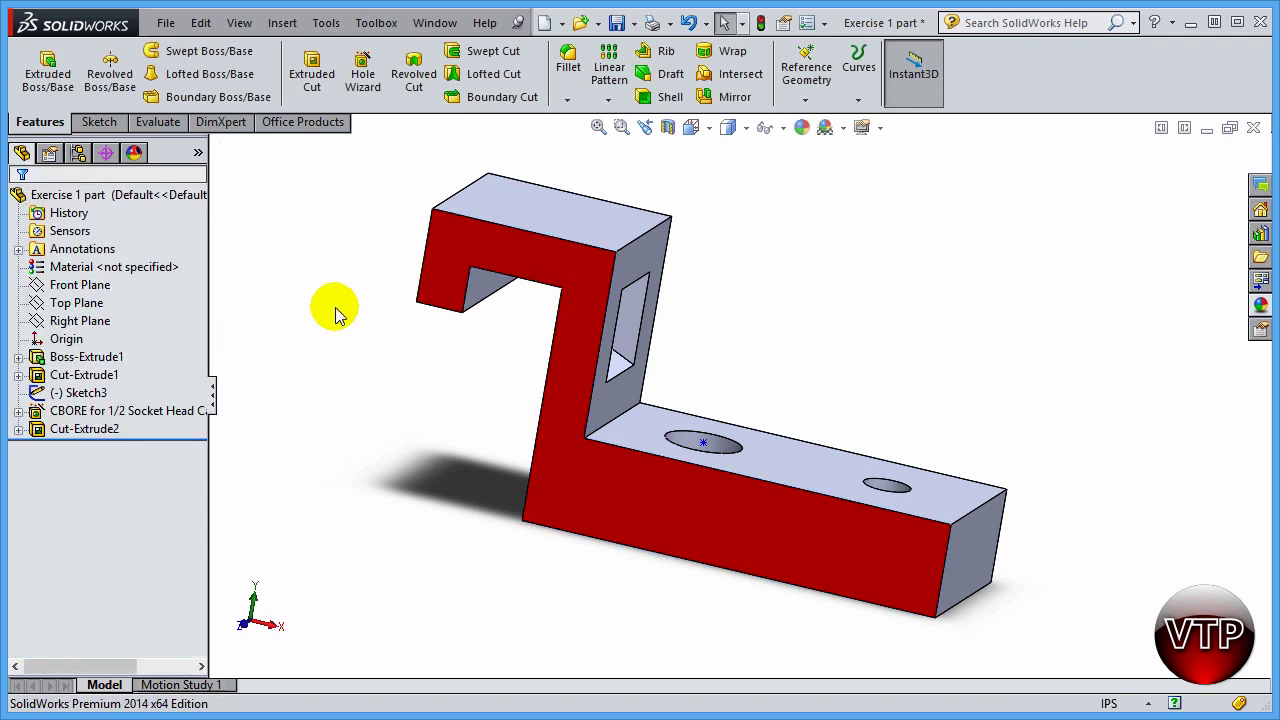
Step: Select the whole part with the part filter and remove all its appearances
left_click(801, 128)
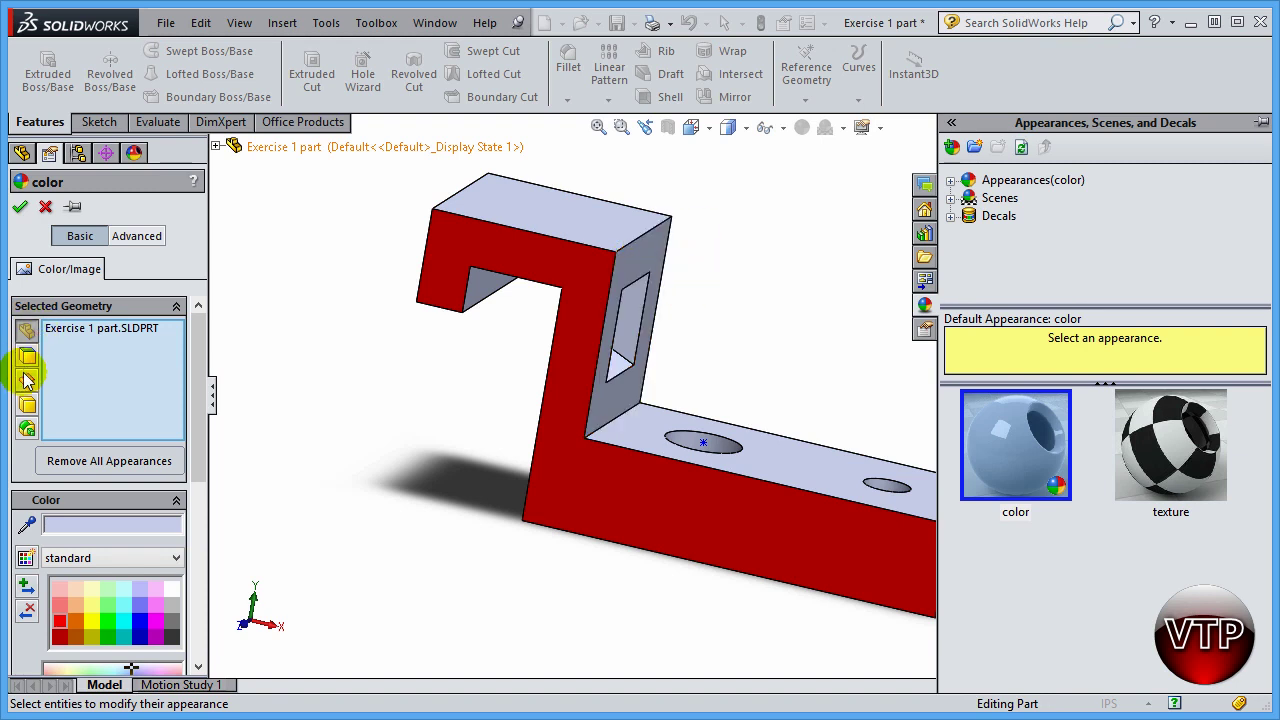
left_click(24, 432)
left_click(72, 328)
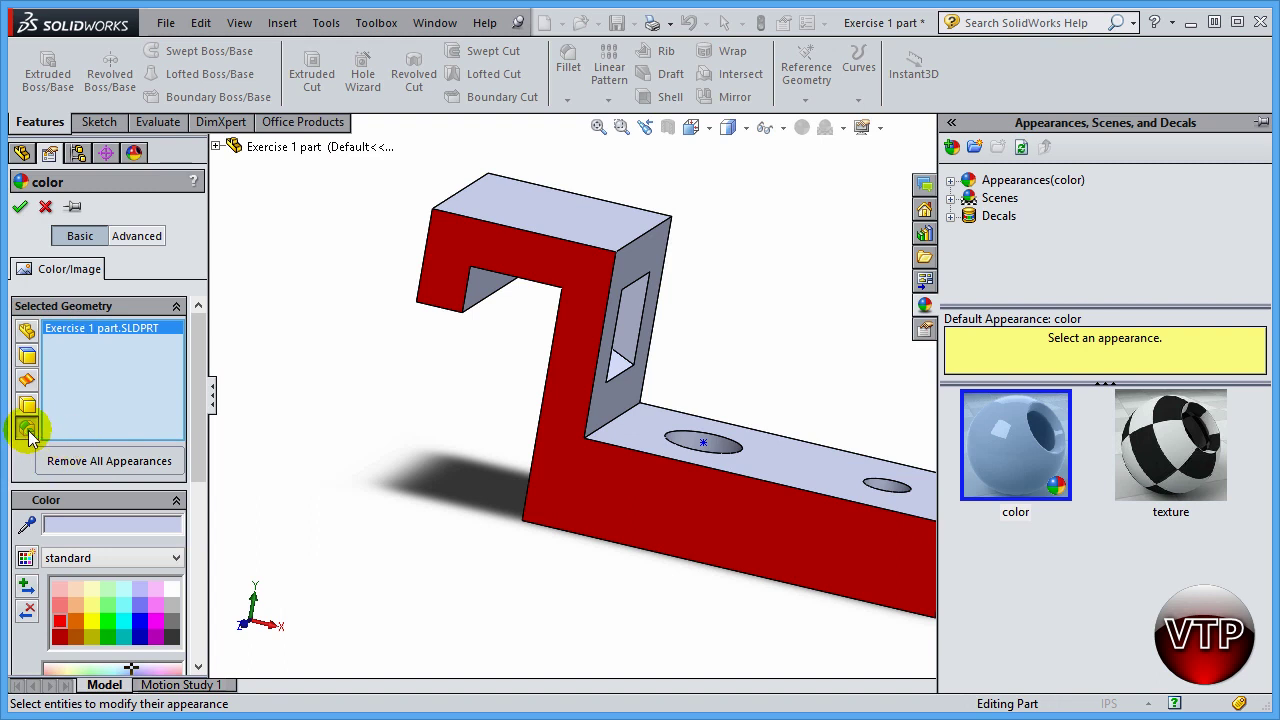
left_click(95, 462)
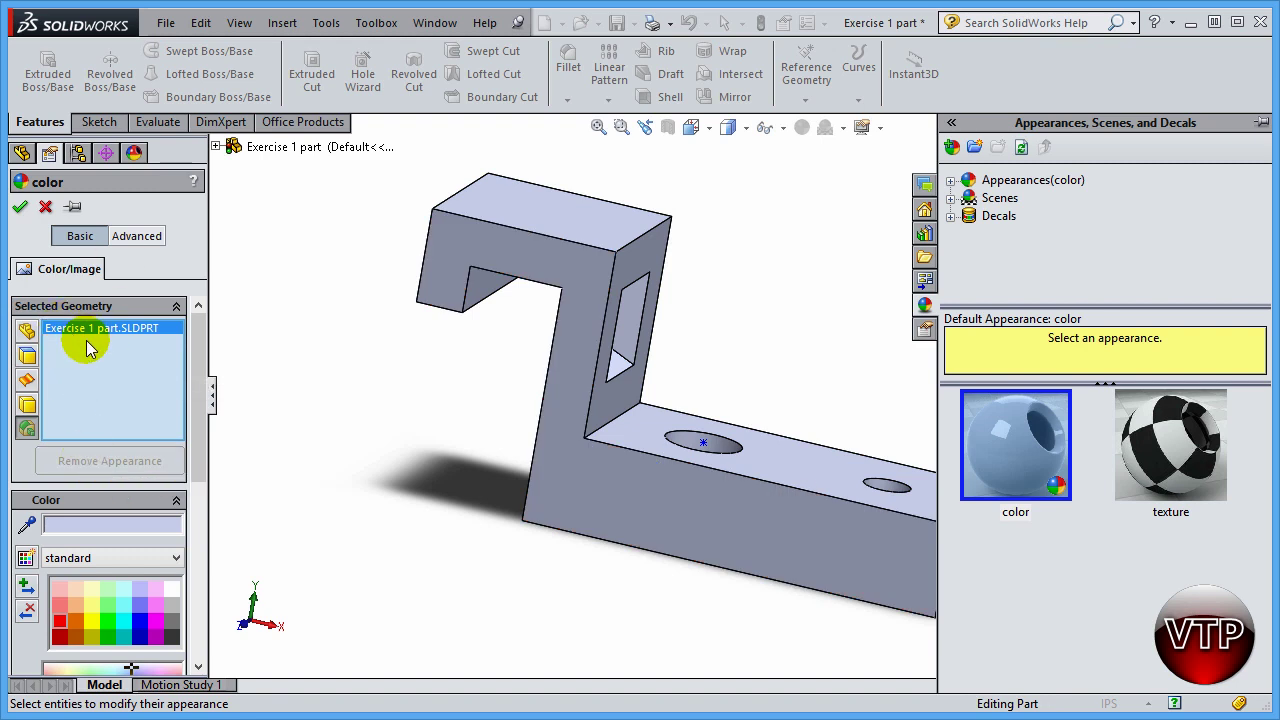
Step: Select the window wall face, pick yellow, and delete the whole part from the colour targets
left_click(28, 358)
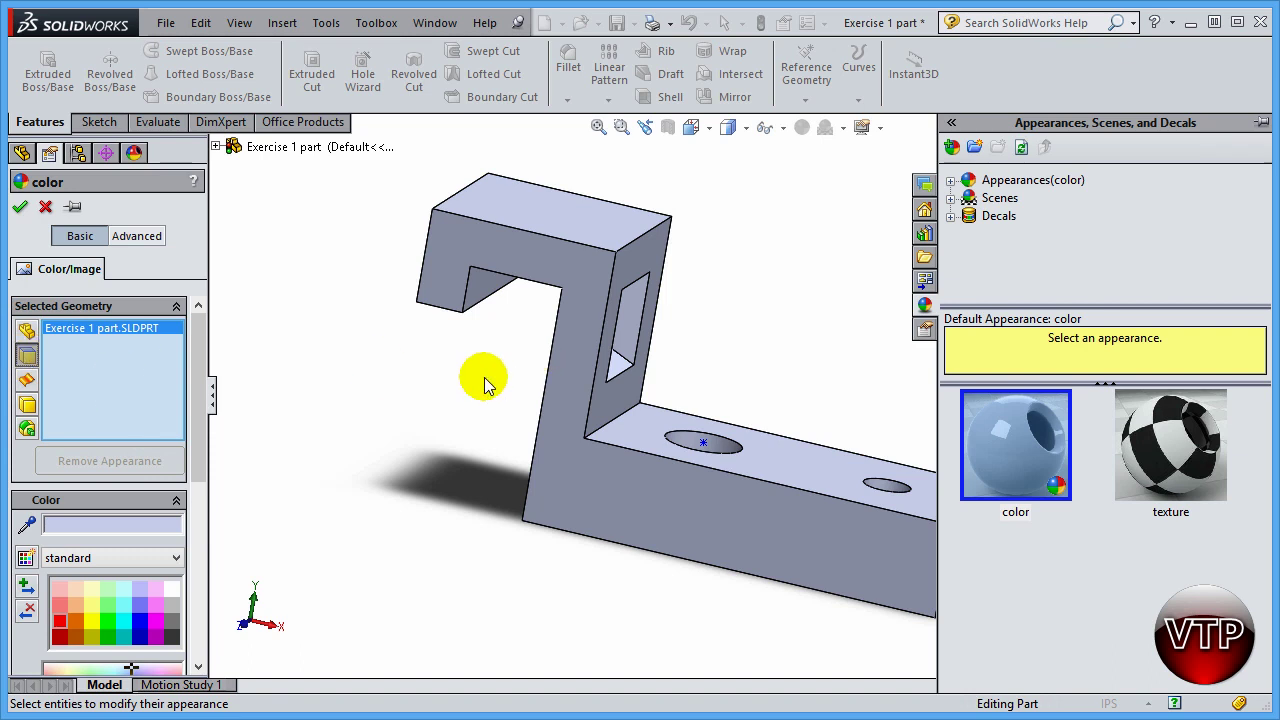
middle_click_drag(490, 382, 443, 386)
left_click(598, 314)
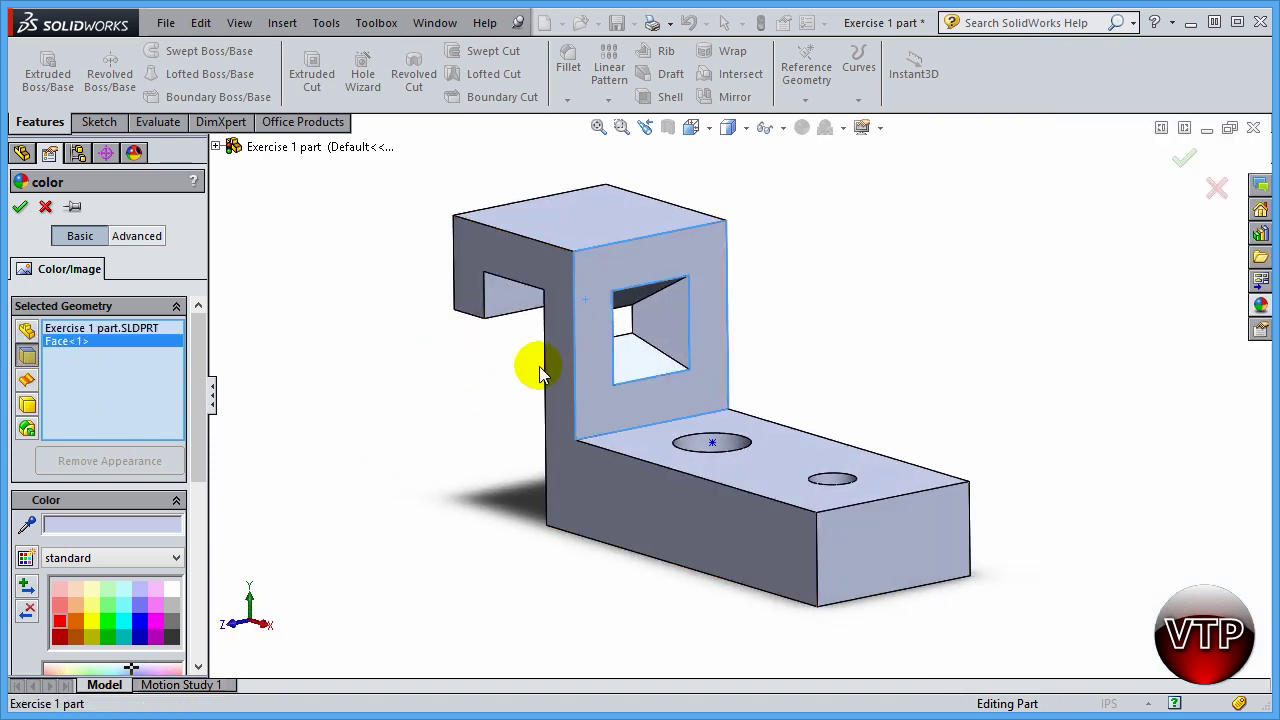
left_click(100, 623)
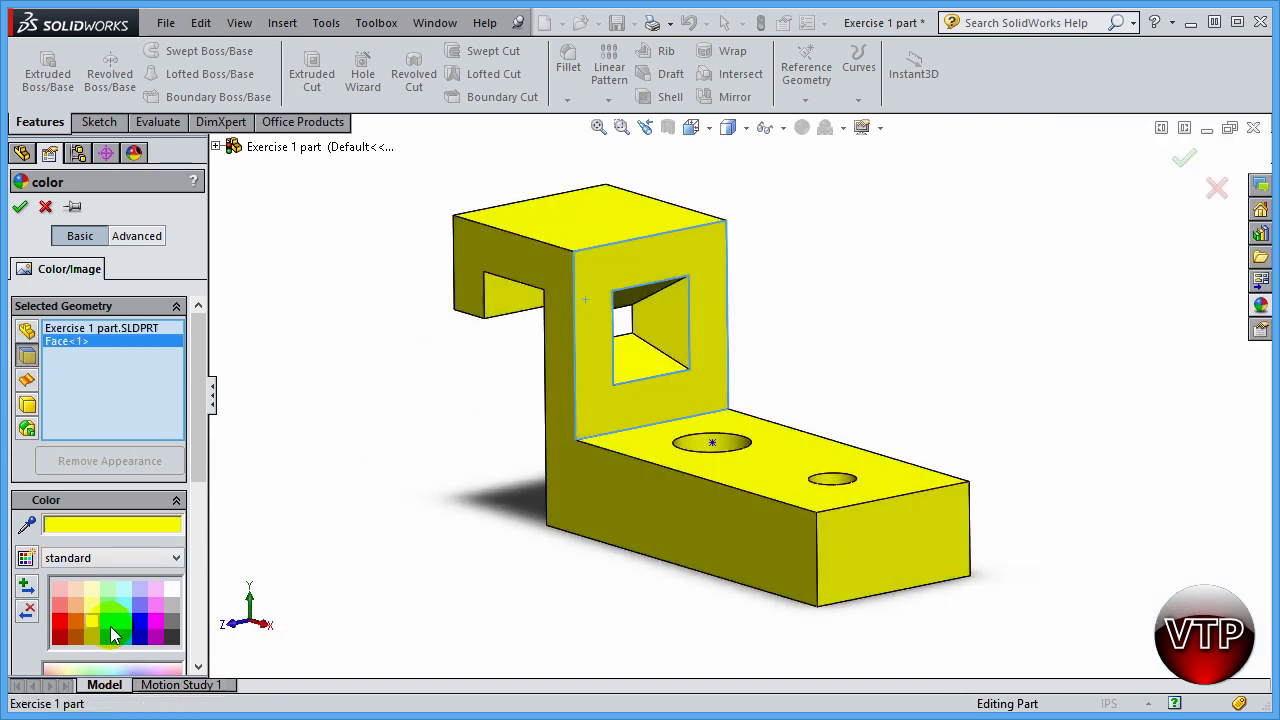
left_click(90, 329)
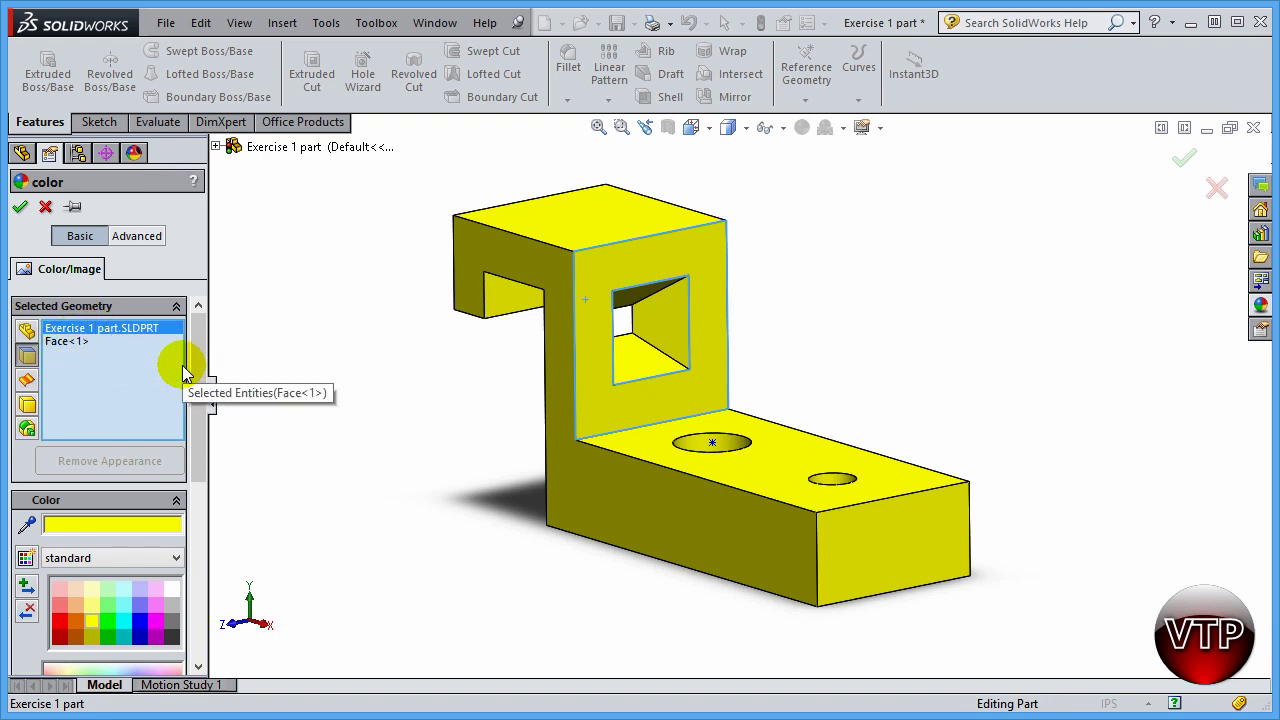
key("Delete")
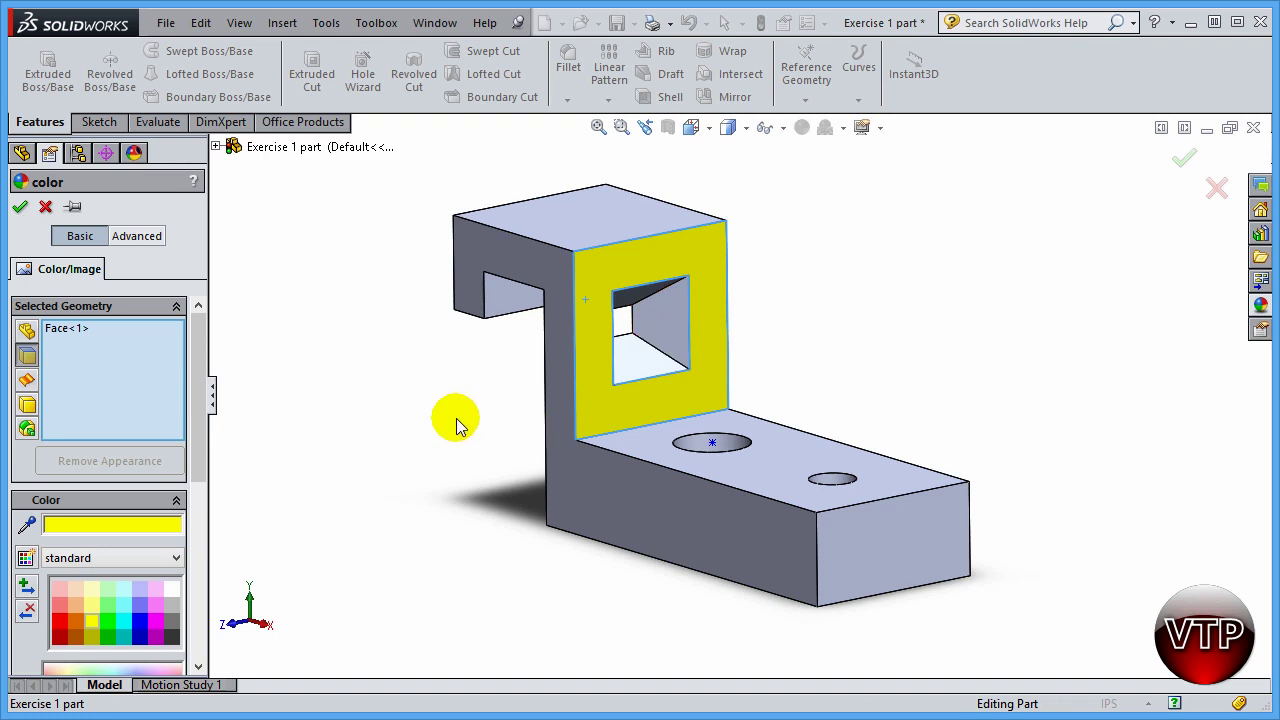
Step: Add the L-shaped side, base top and base front end faces, keep yellow, and confirm
left_click(563, 386)
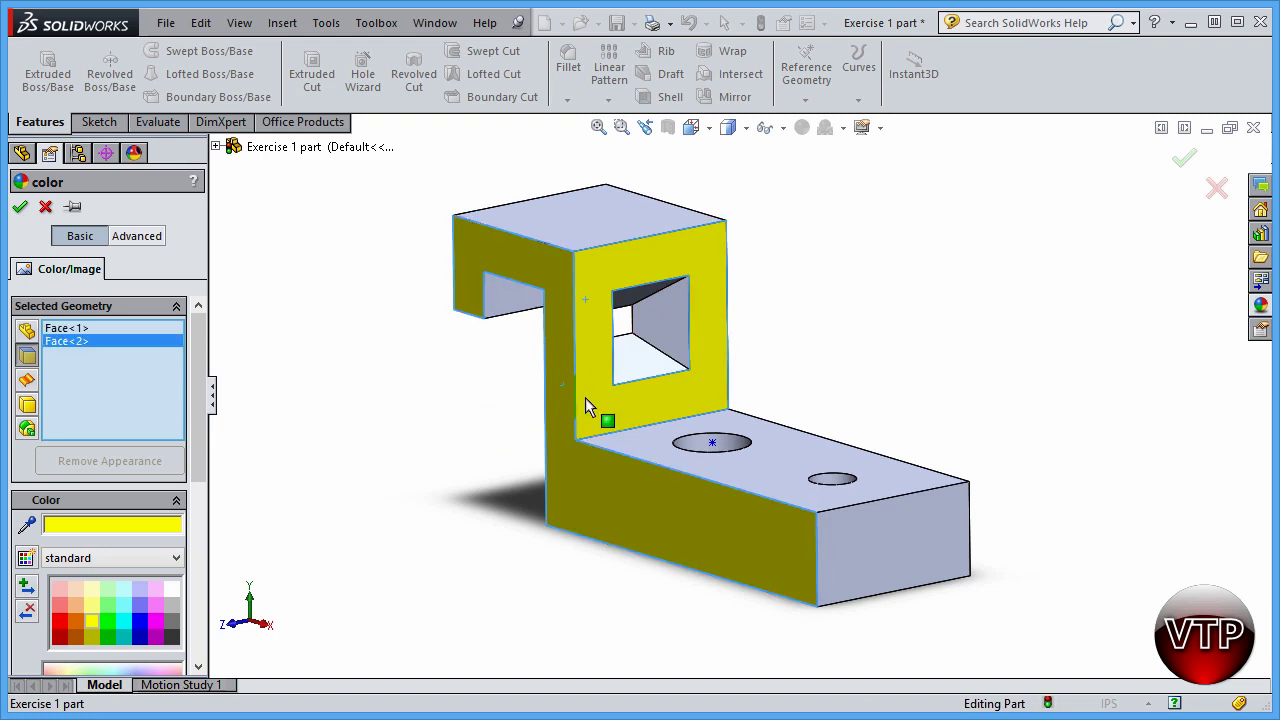
left_click(756, 466)
left_click(882, 538)
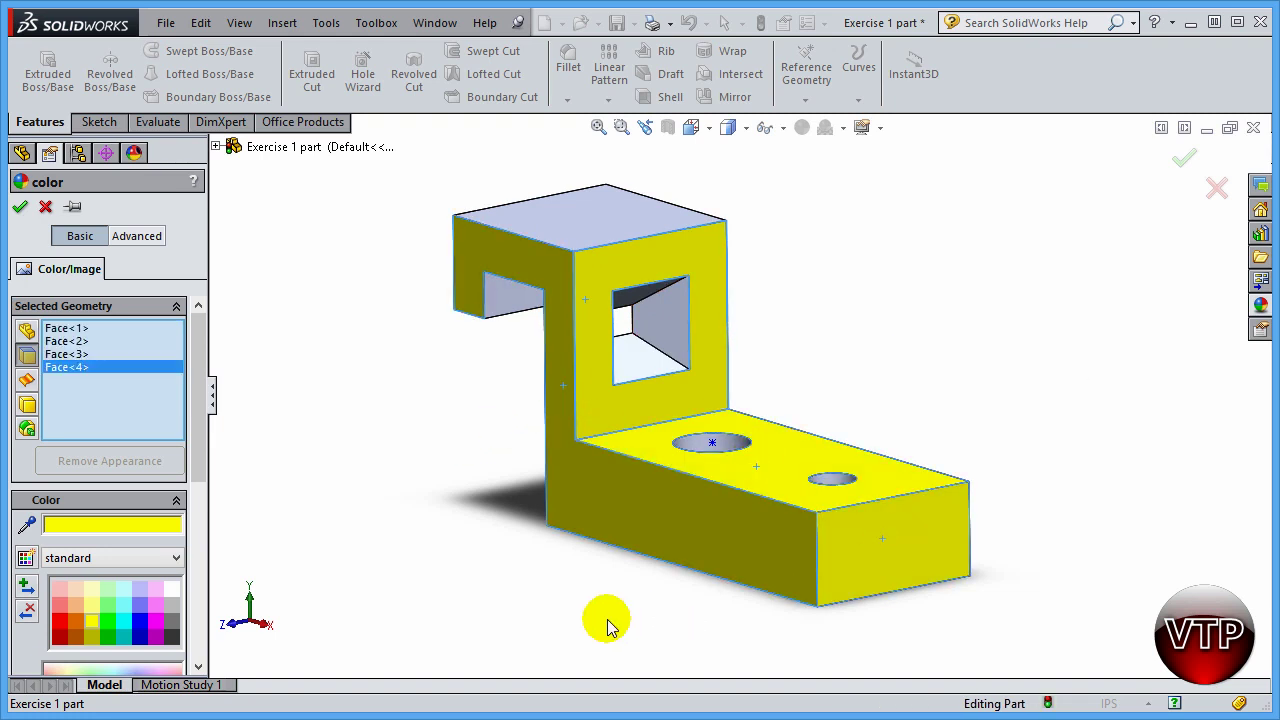
left_click(108, 622)
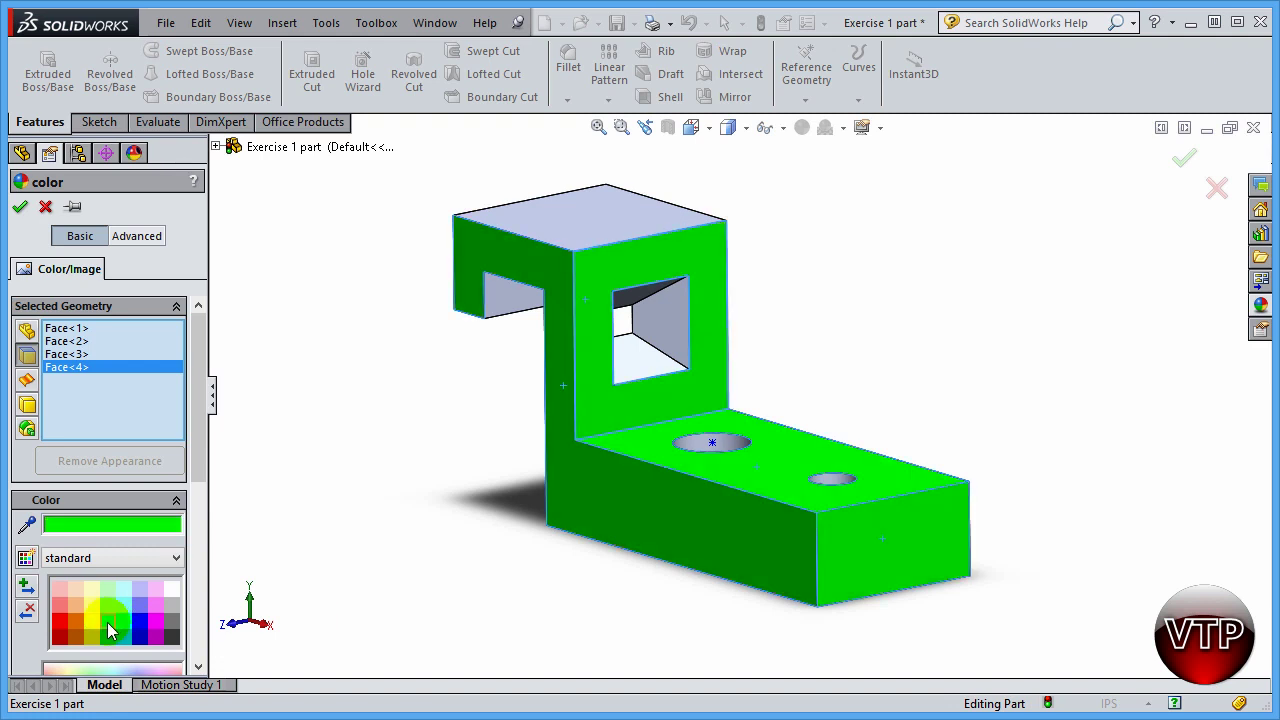
left_click(90, 622)
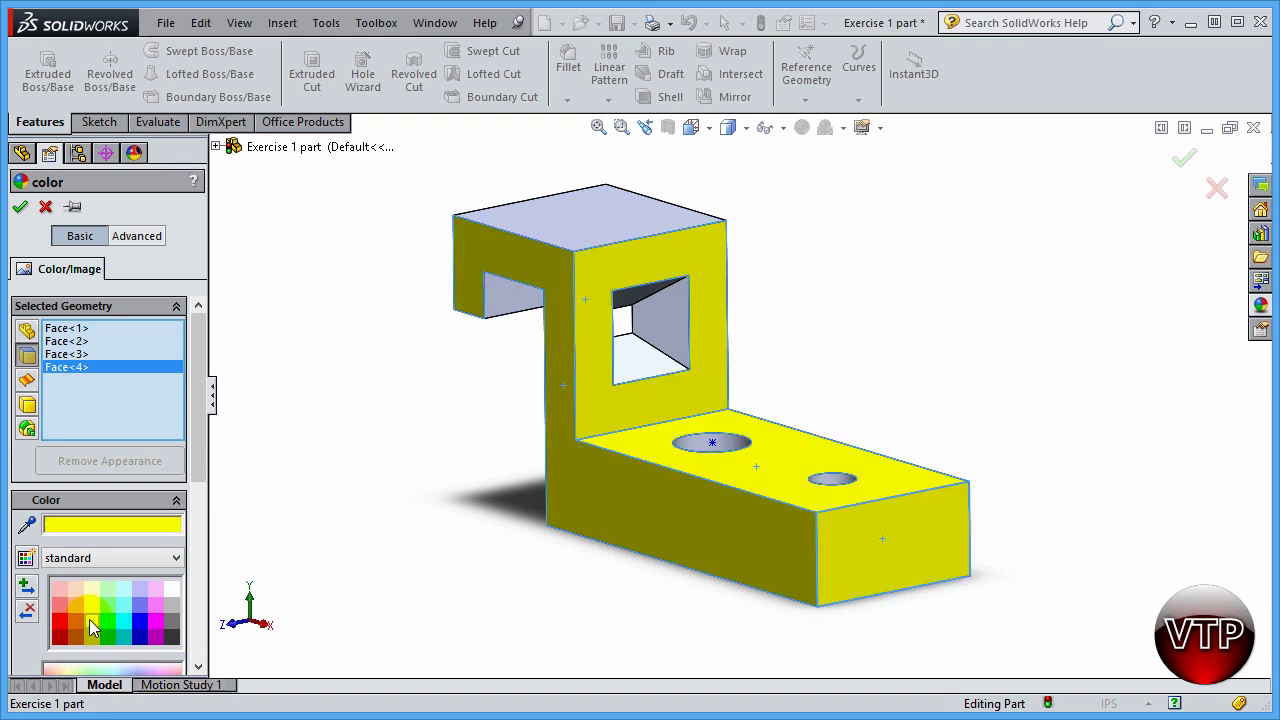
left_click(20, 206)
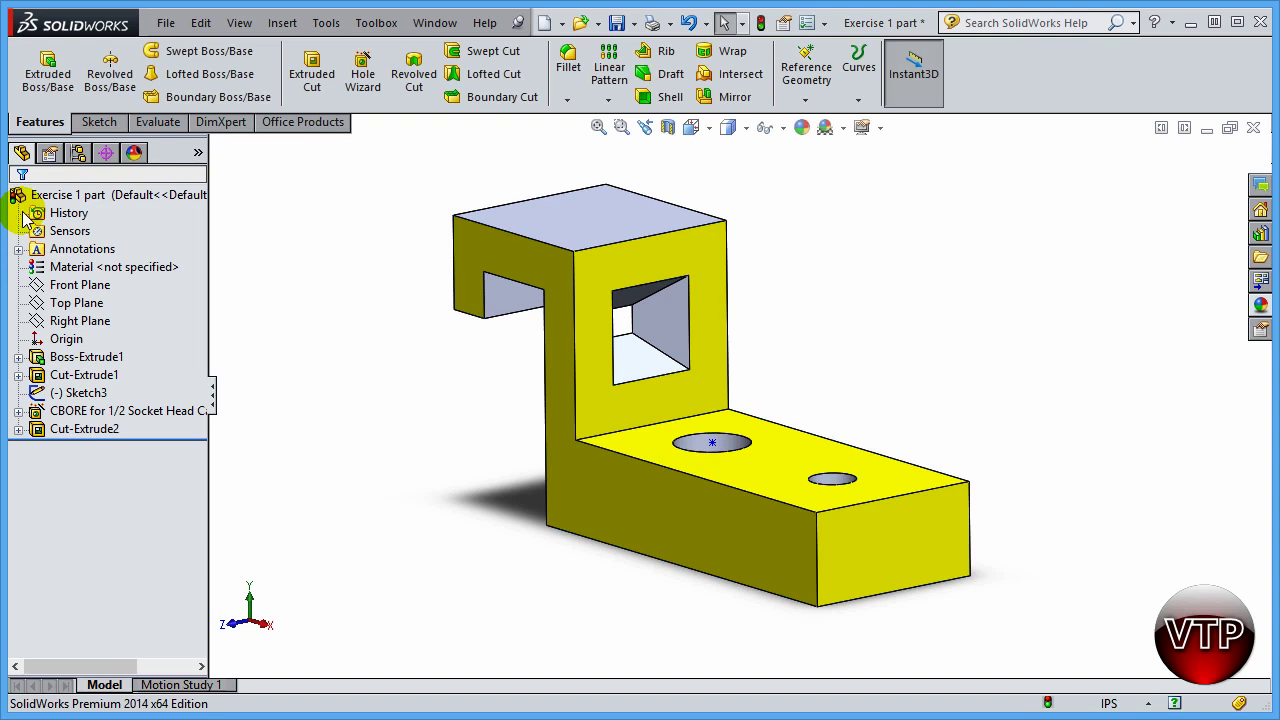
left_click(800, 128)
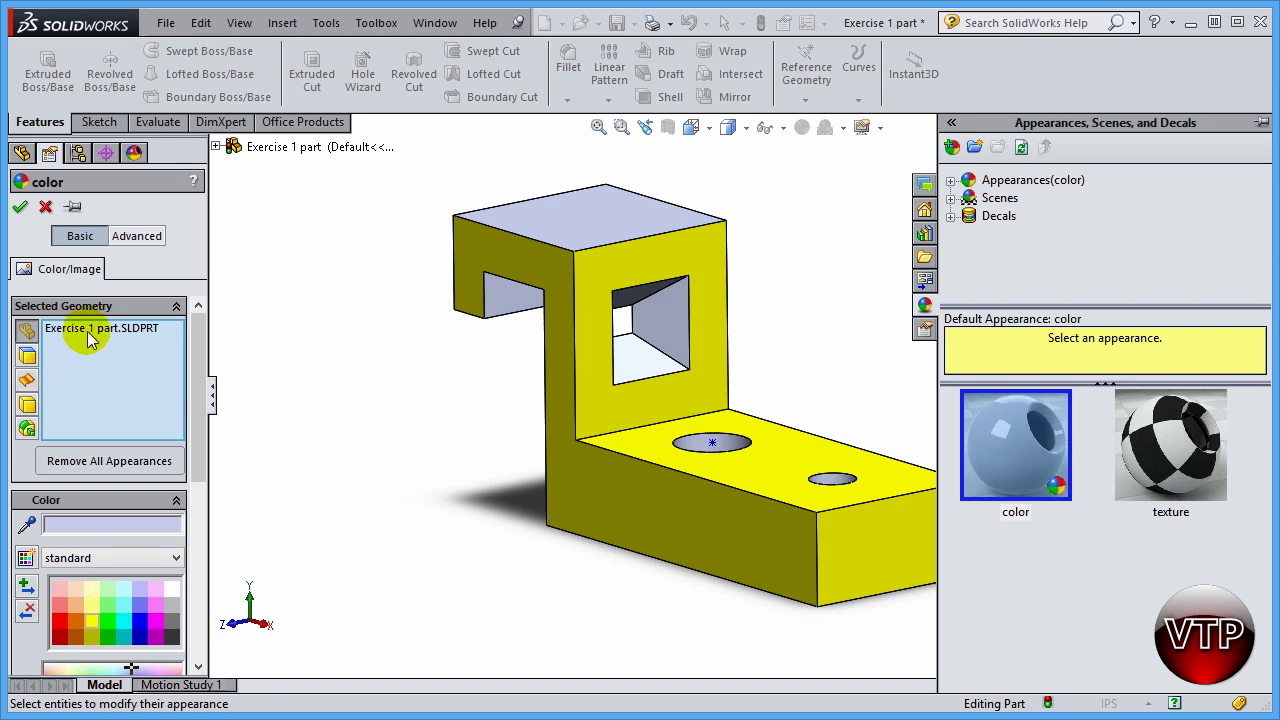
key("Delete")
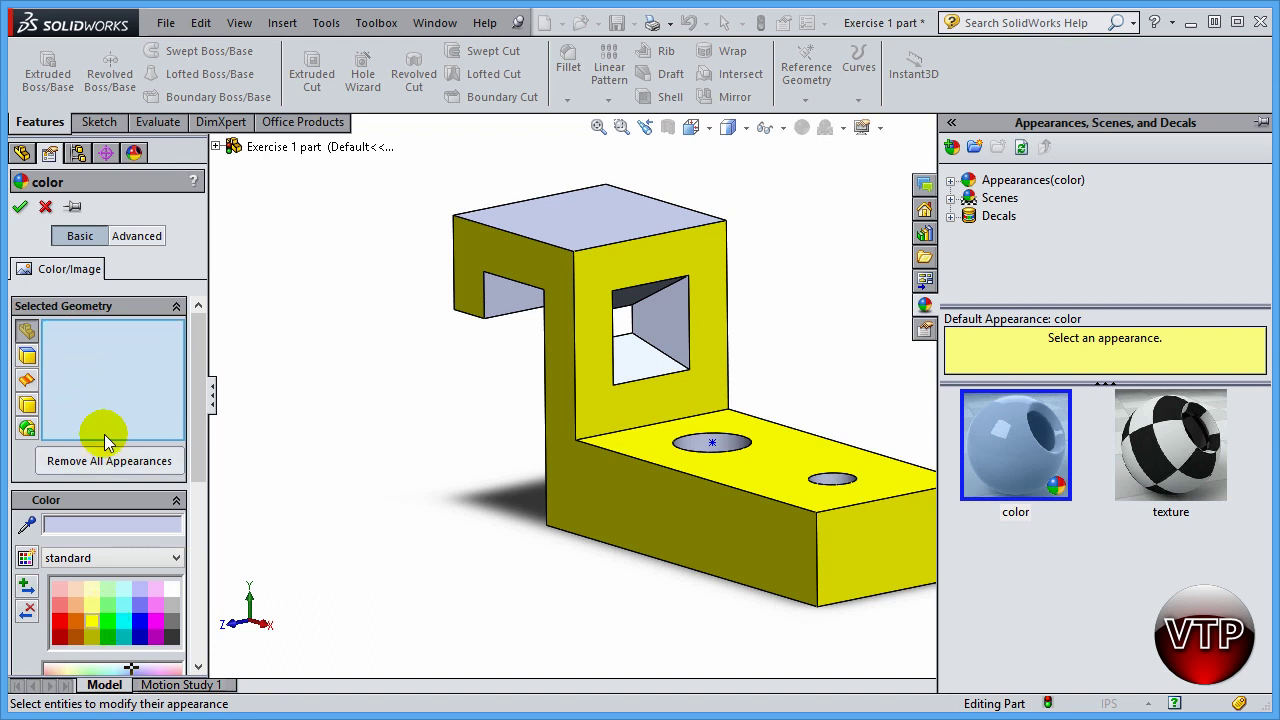
left_click(133, 628)
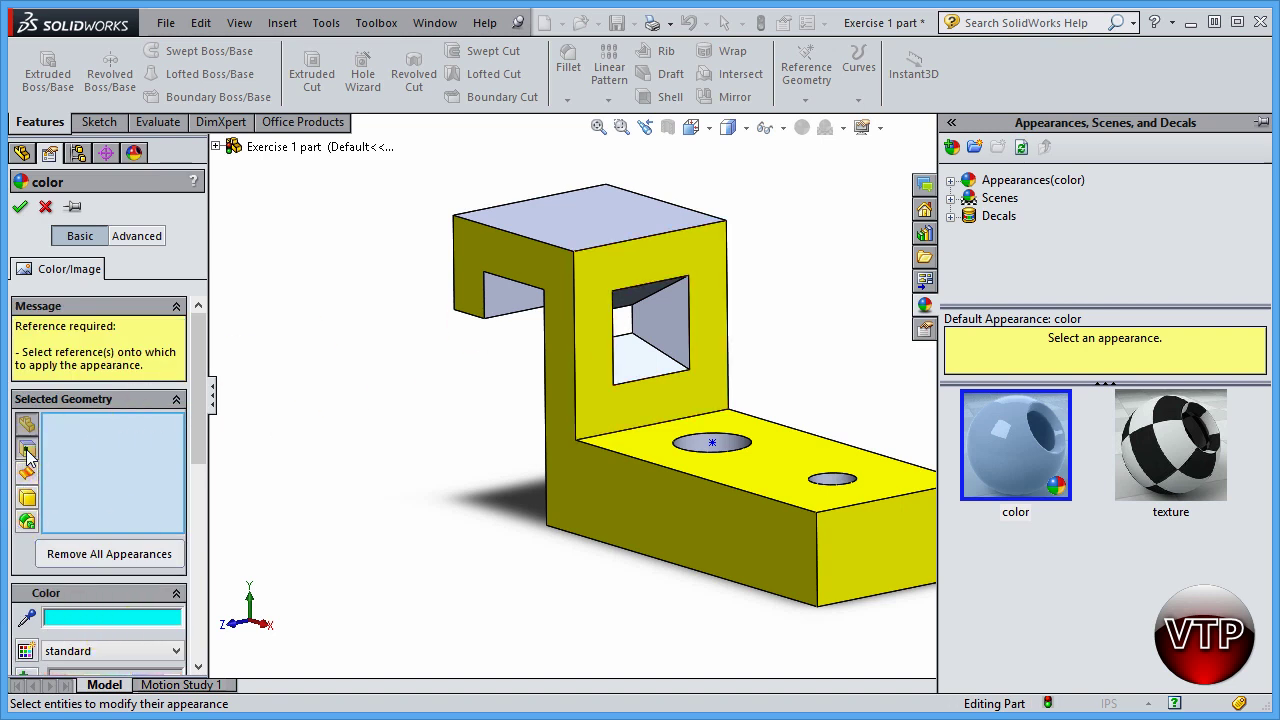
left_click(657, 312)
left_click(644, 364)
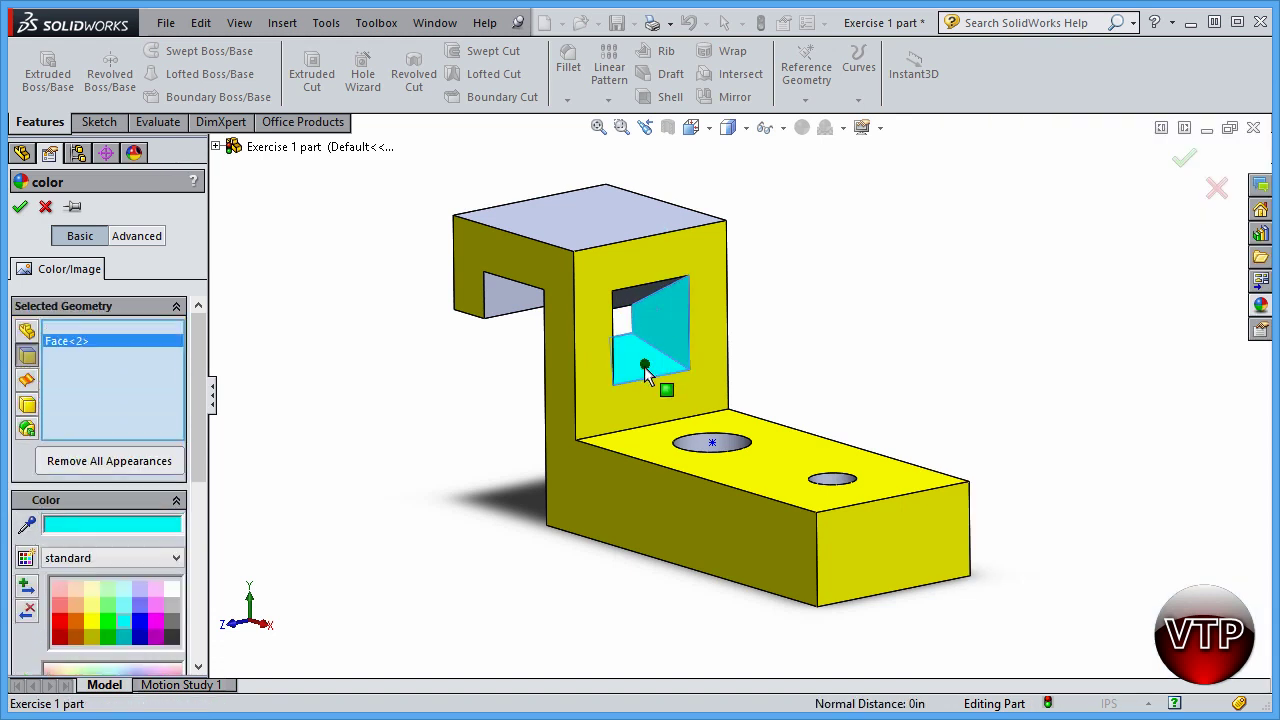
left_click(715, 297)
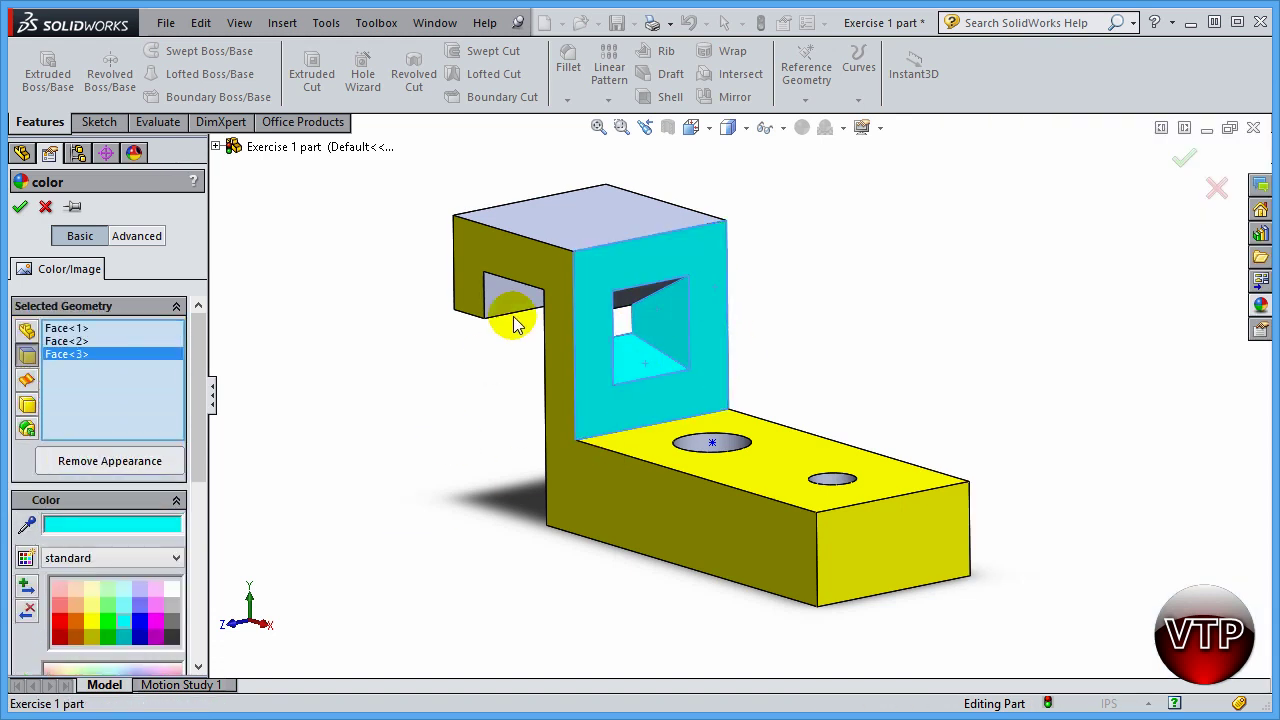
left_click(567, 222)
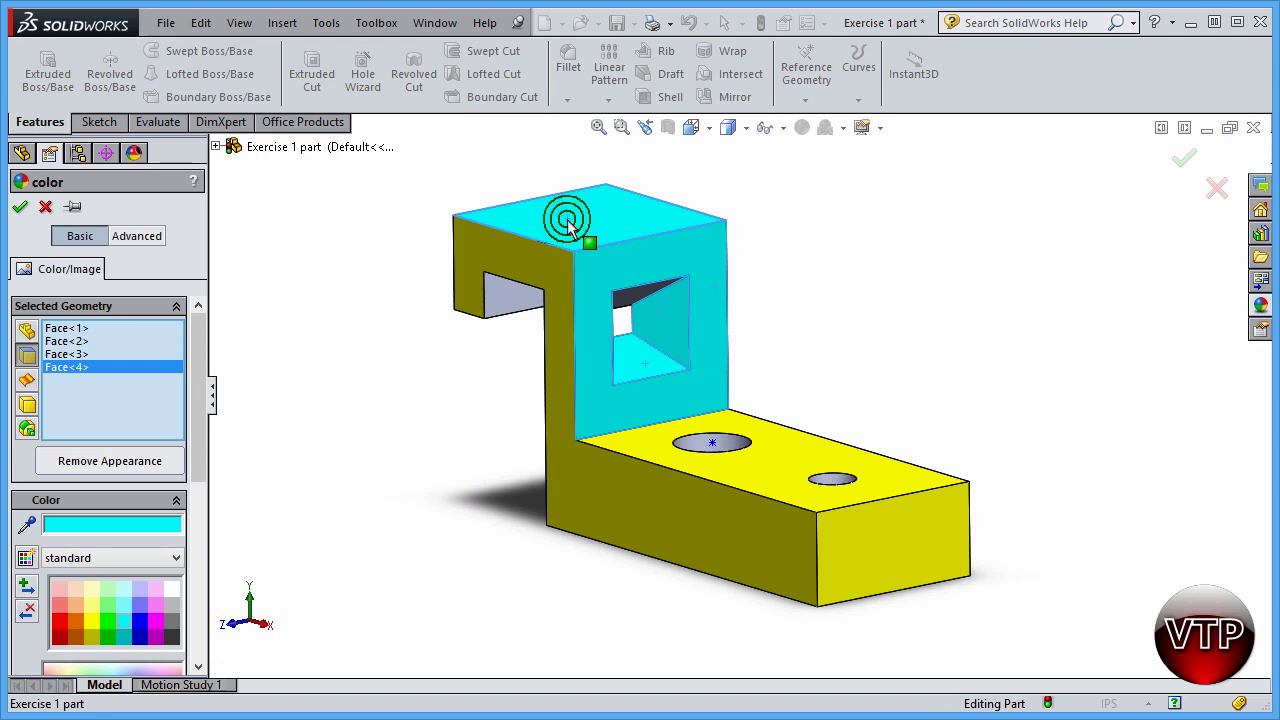
left_click(748, 457)
middle_click_drag(746, 405, 757, 437)
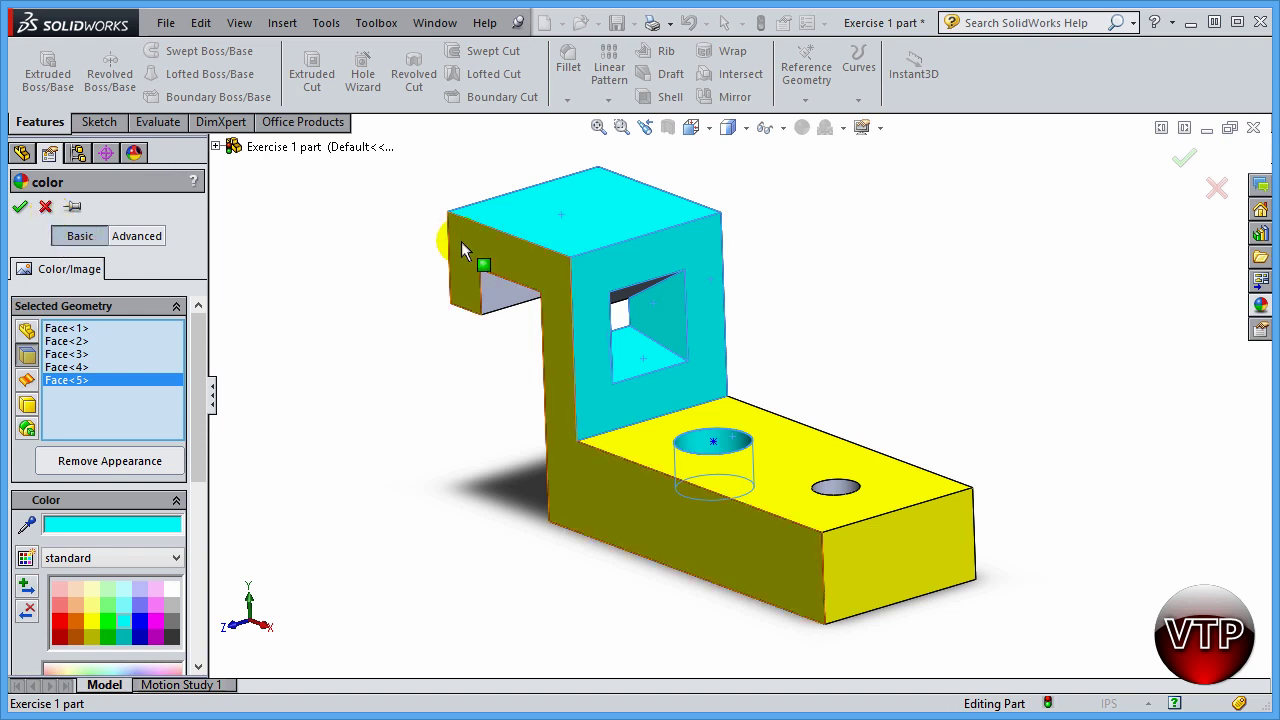
left_click(47, 209)
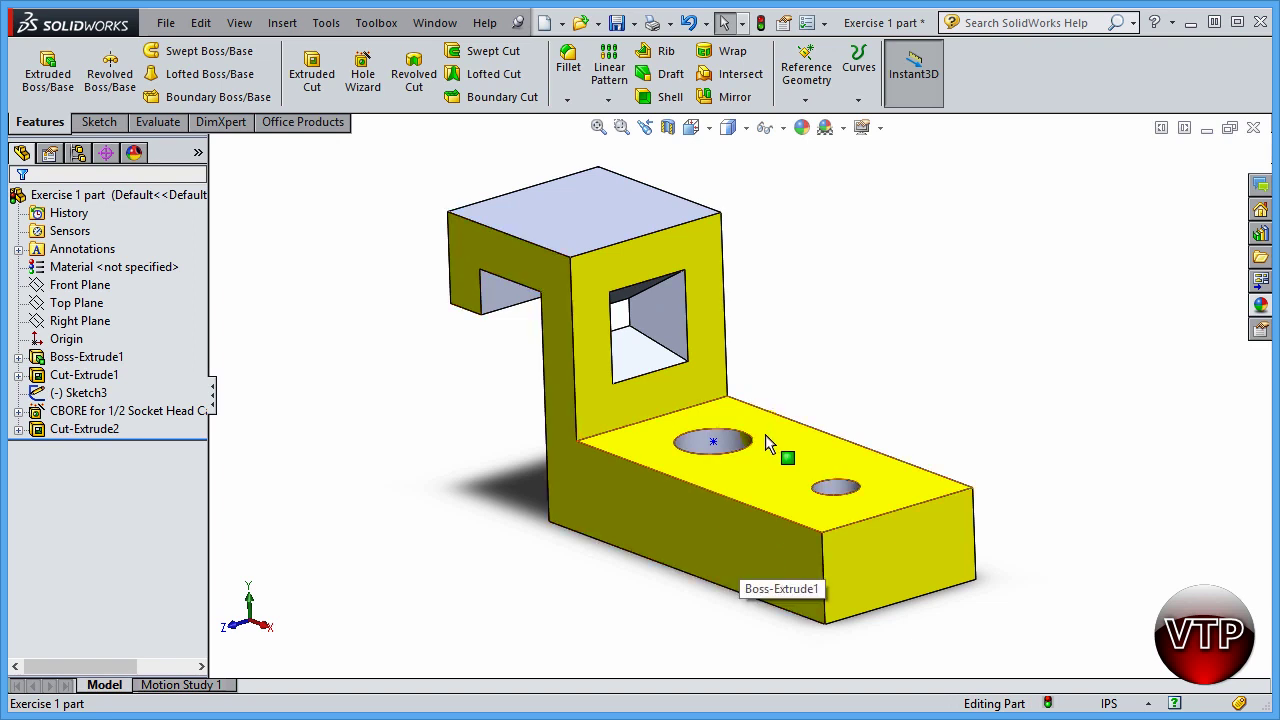
Step: Select the base's top face and view its applied appearances list
left_click(802, 127)
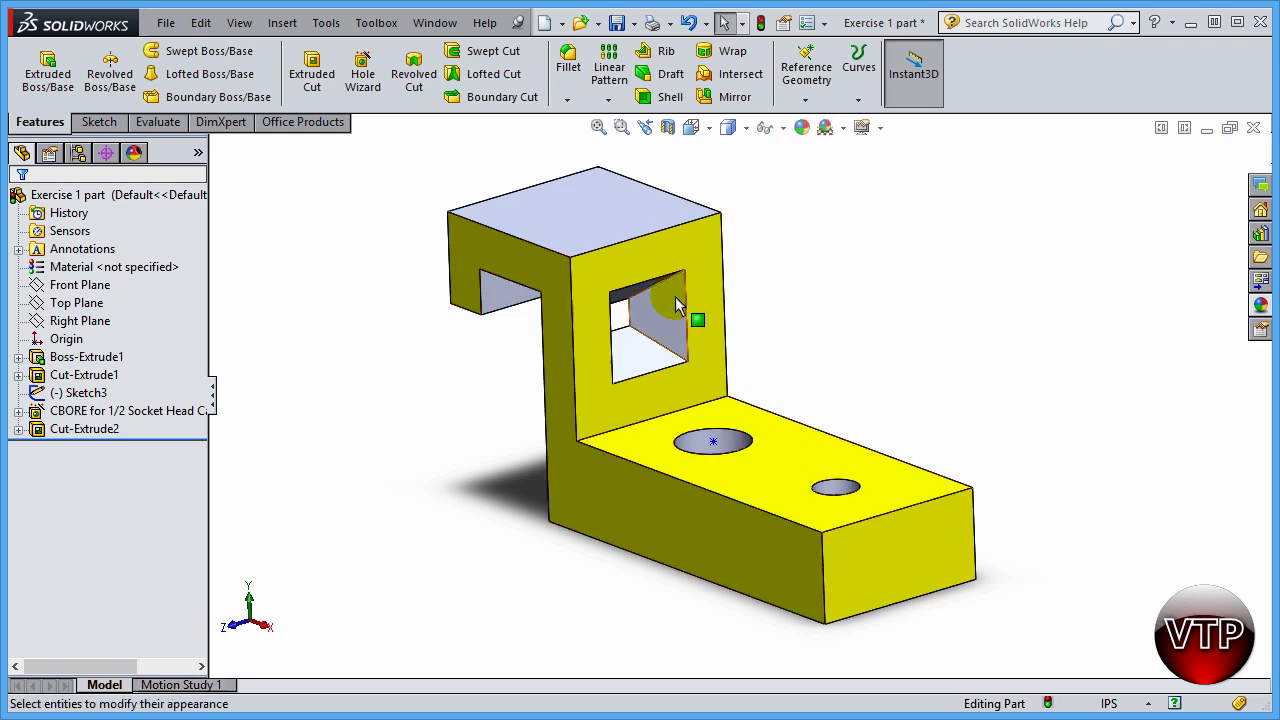
left_click(655, 438)
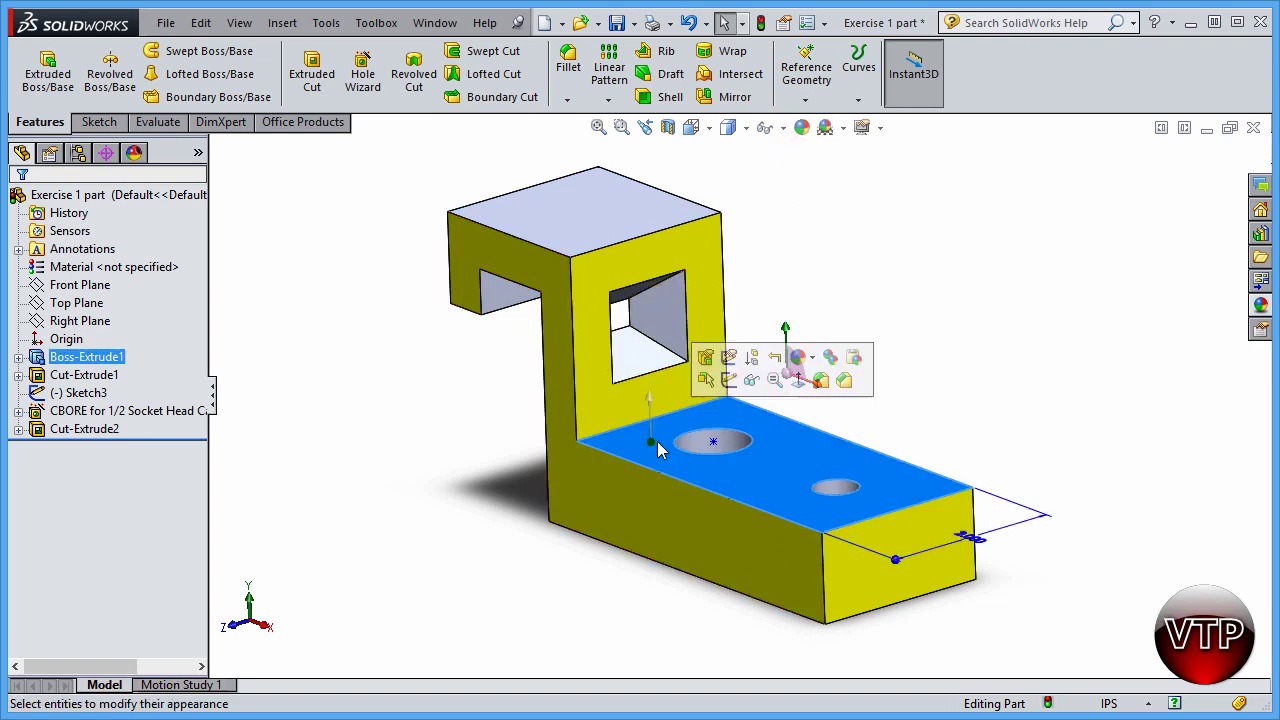
left_click(813, 360)
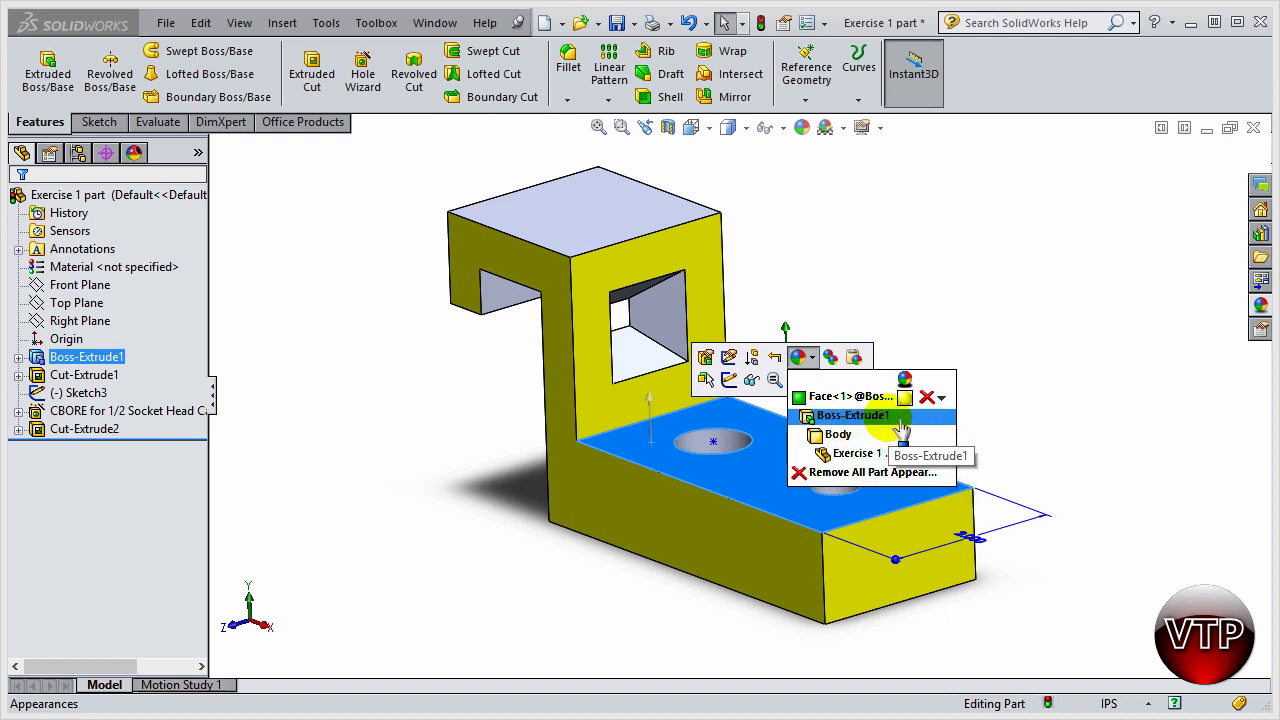
left_click(676, 432)
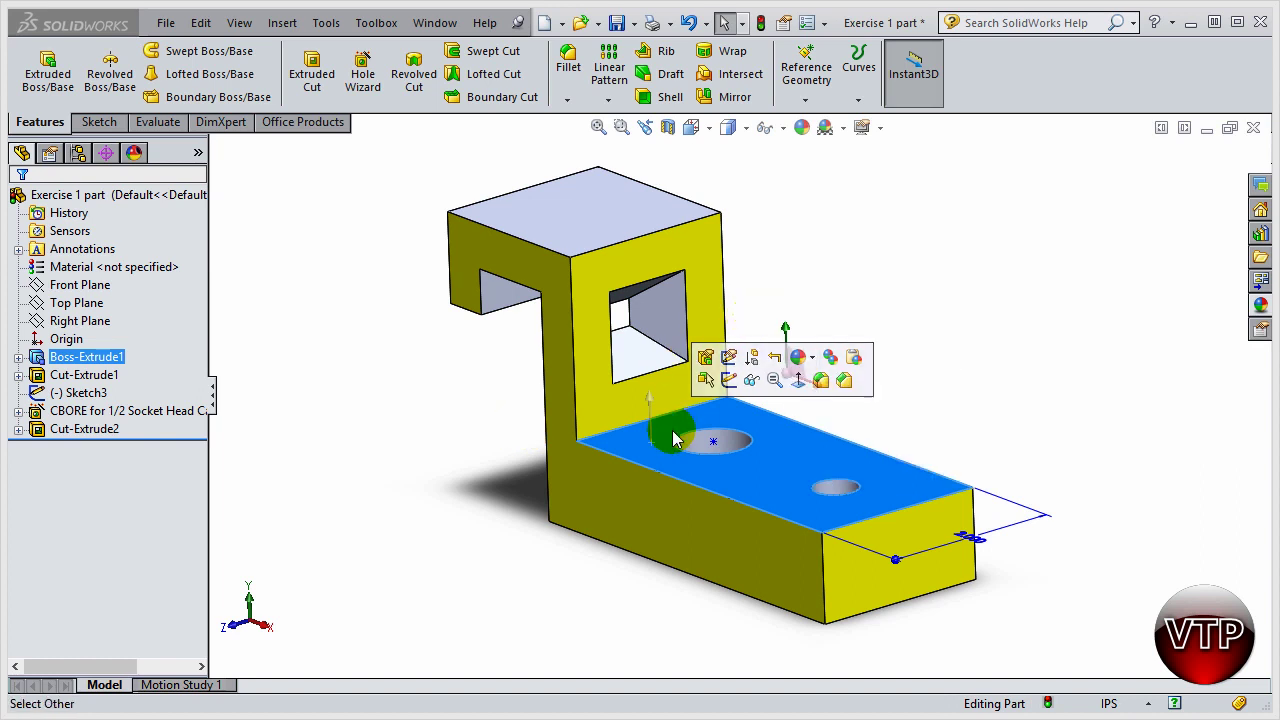
Step: Reselect the base's top face and remove its Face<1> colour, then clear the selection
left_click(712, 438)
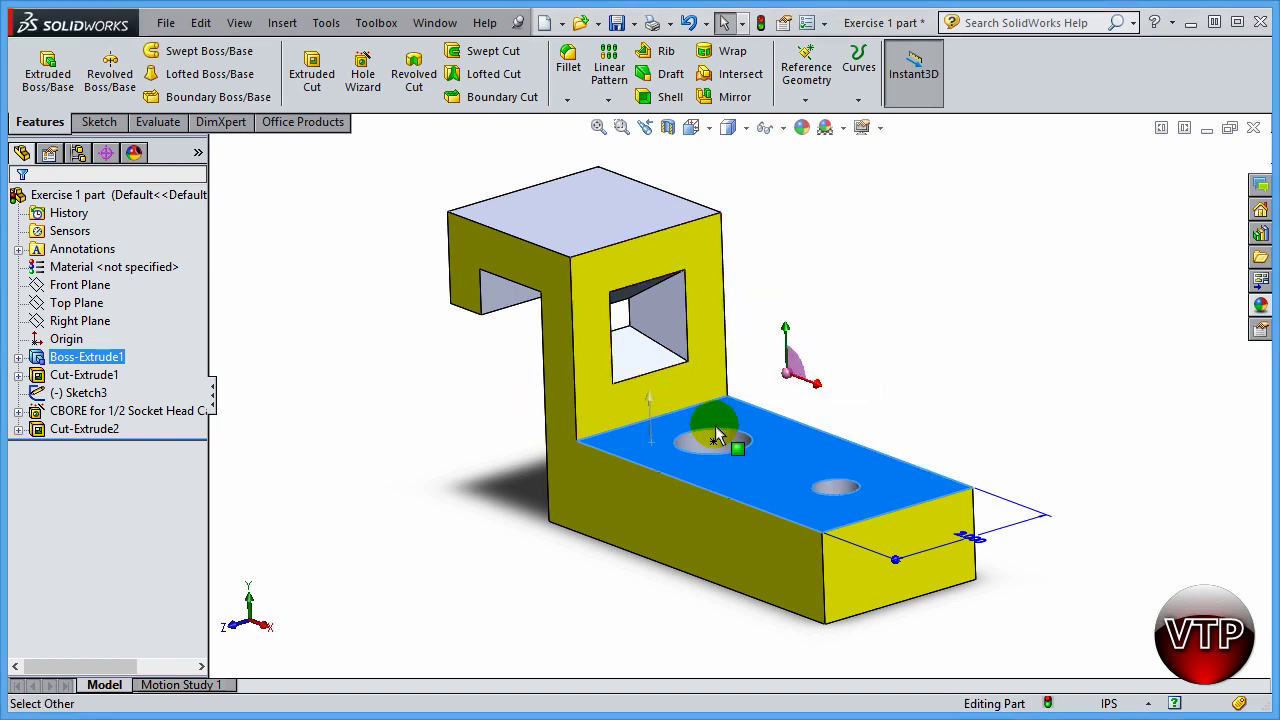
left_click(808, 475)
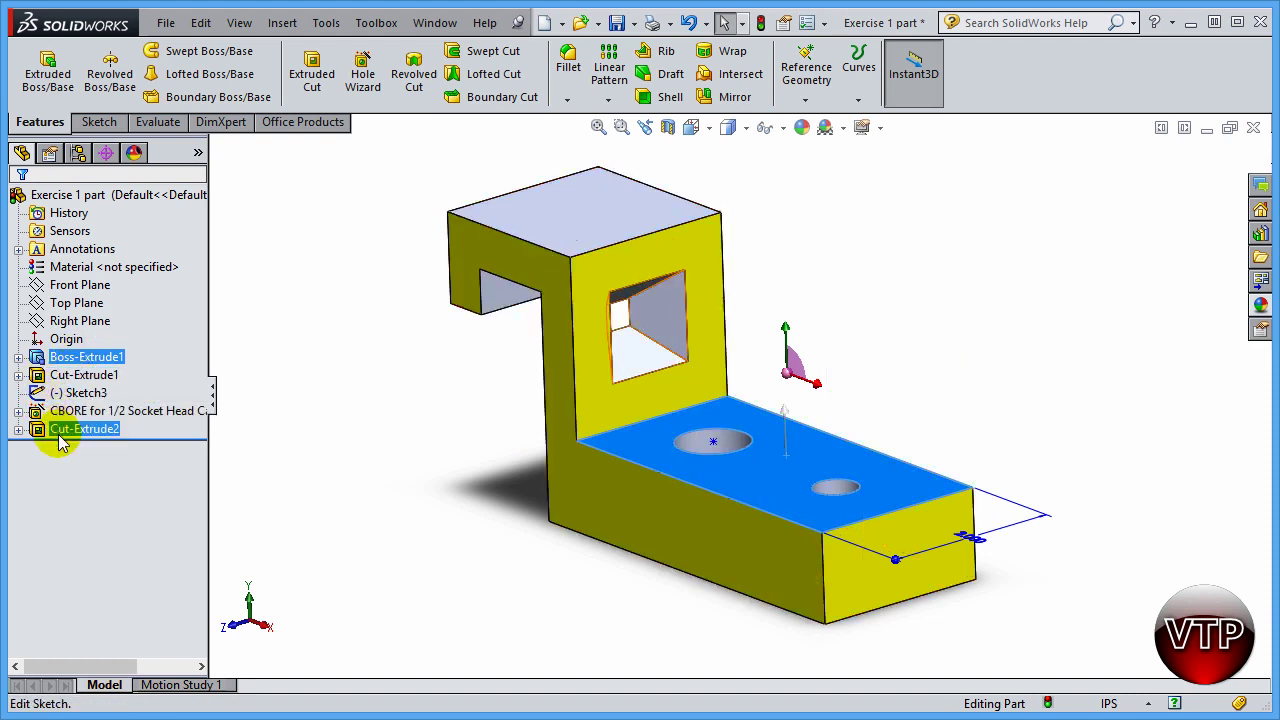
left_click(852, 452)
left_click(993, 378)
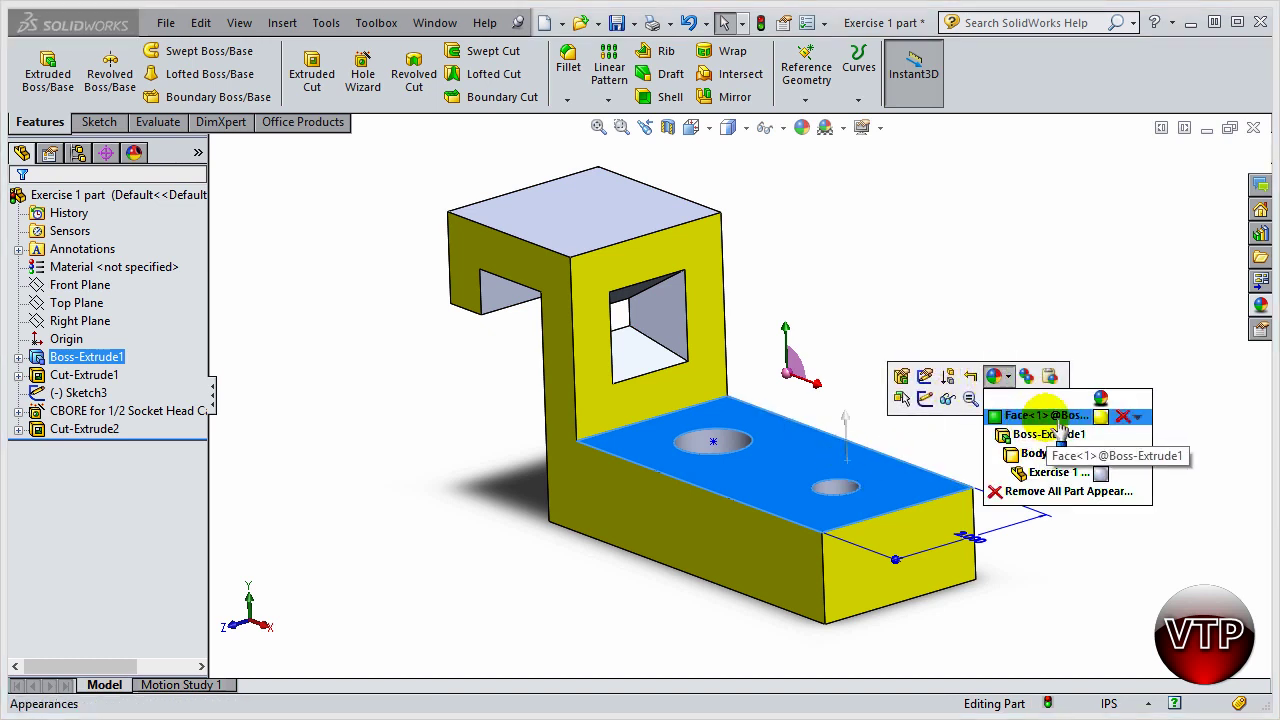
left_click(1133, 418)
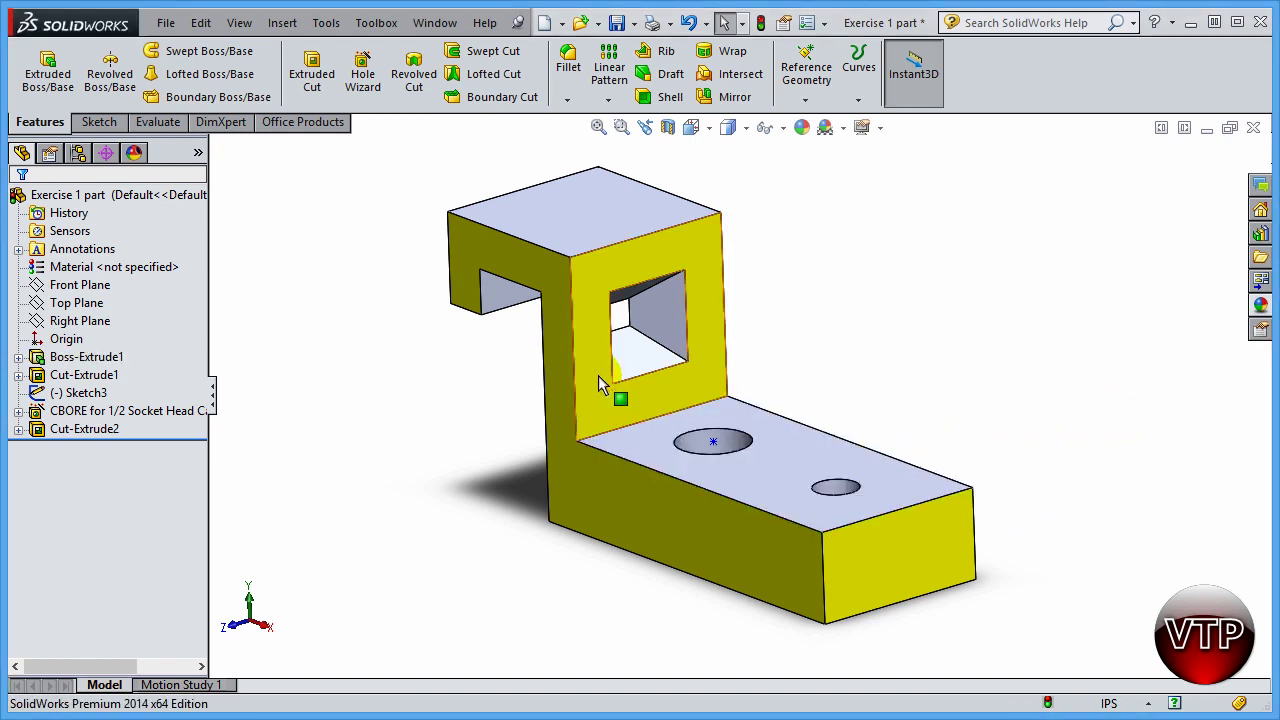
left_click(507, 527)
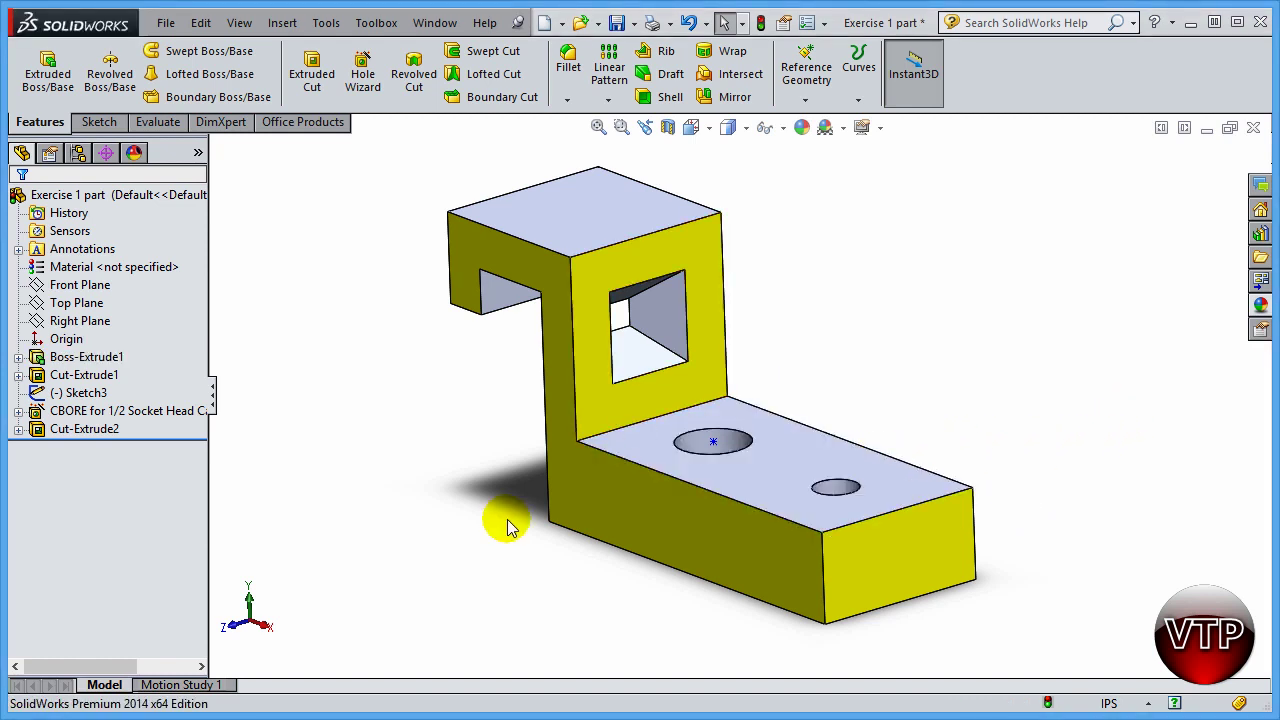